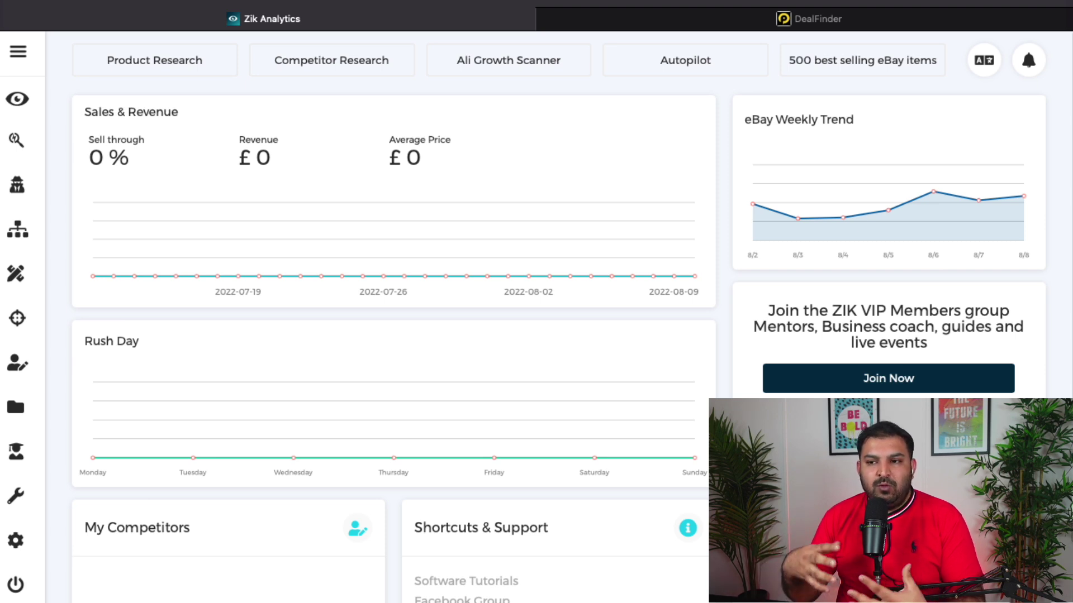
- Open Autopilot from the ZIK Pro menu and start a New Scan
{"action": "left_click", "coordinate": [18, 321]}
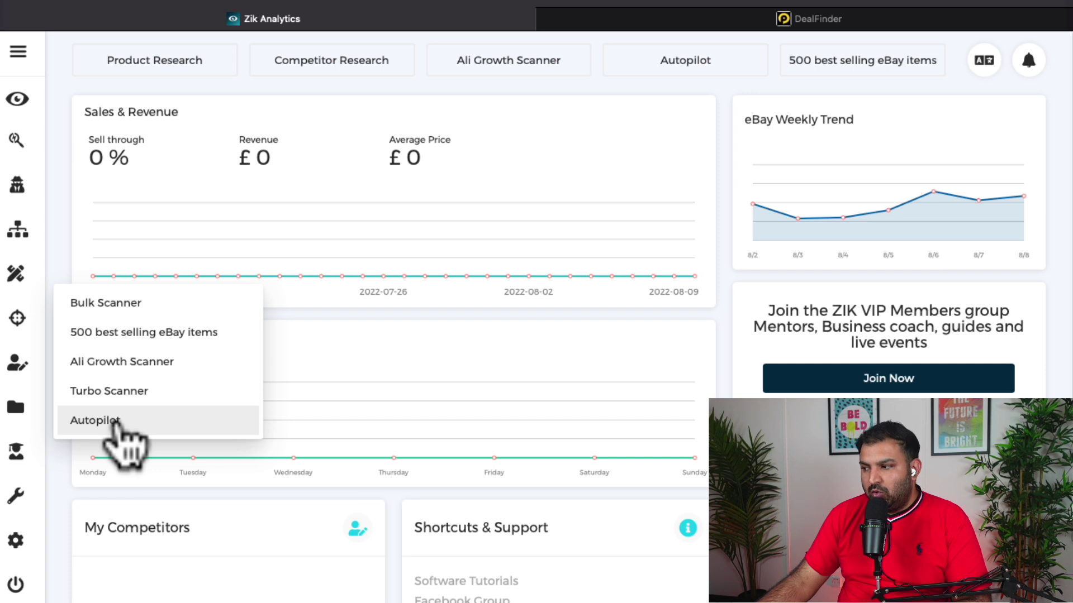
{"action": "left_click", "coordinate": [248, 416]}
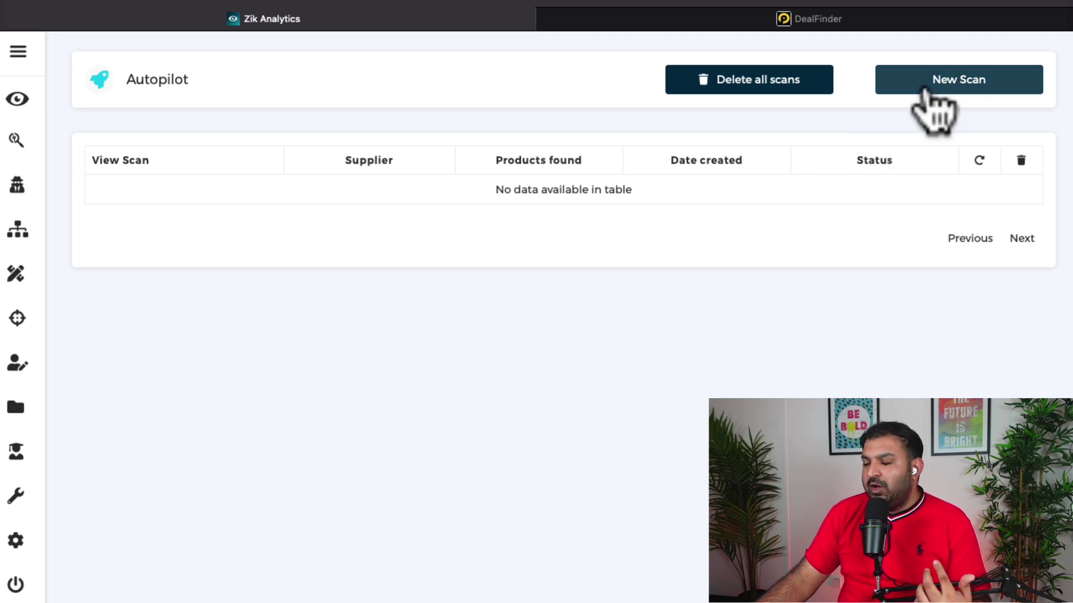
{"action": "left_click", "coordinate": [925, 90]}
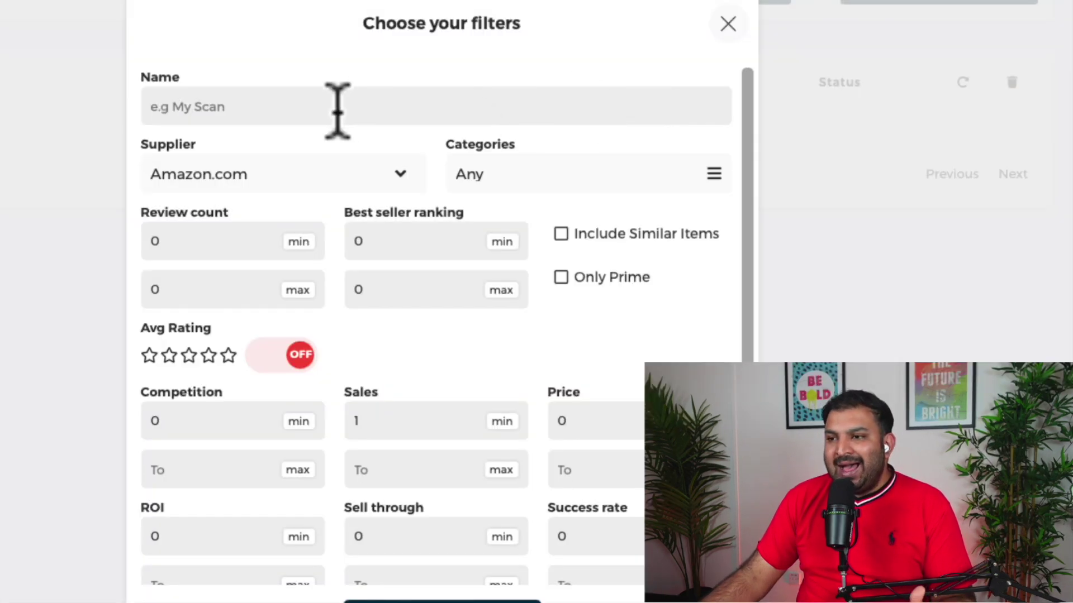
- Enter 'Amazon' as the scan name and pick Amazon.co.uk as the supplier
{"action": "type", "text": "Ama"}
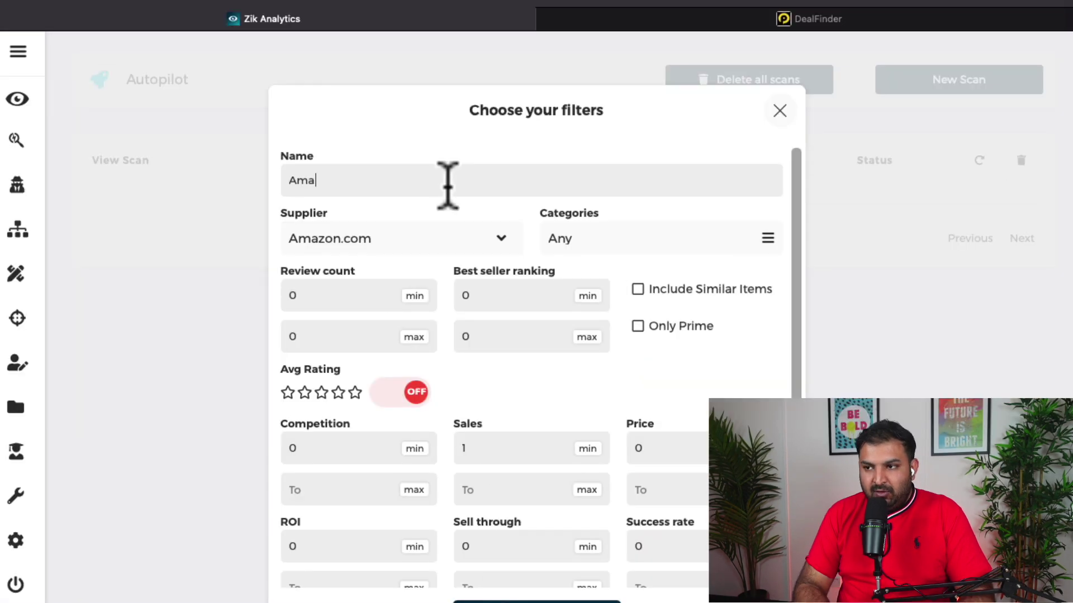
{"action": "type", "text": "zon"}
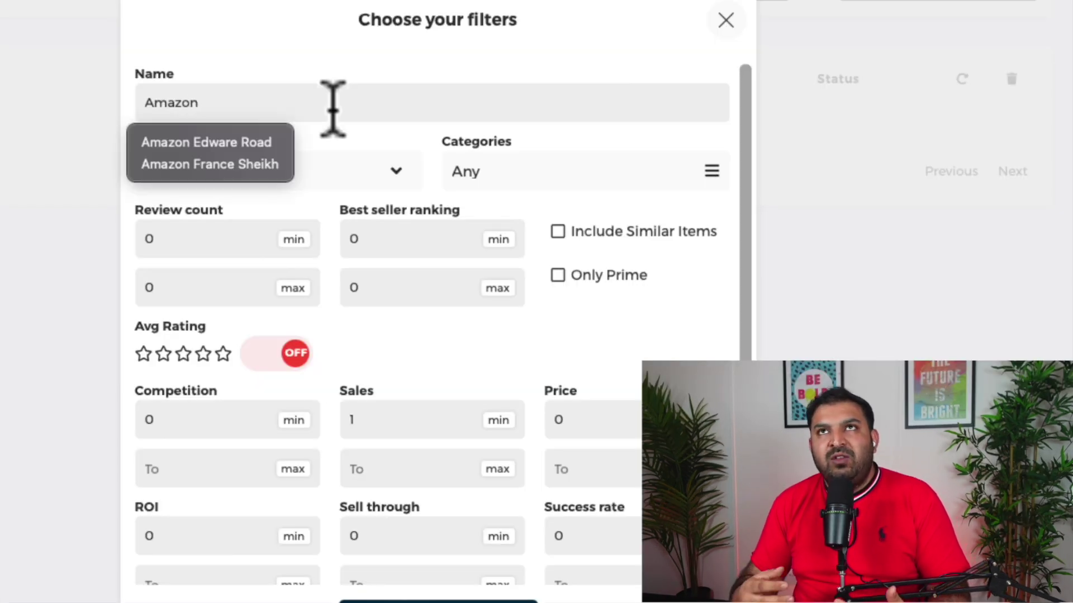
{"action": "left_click", "coordinate": [348, 140]}
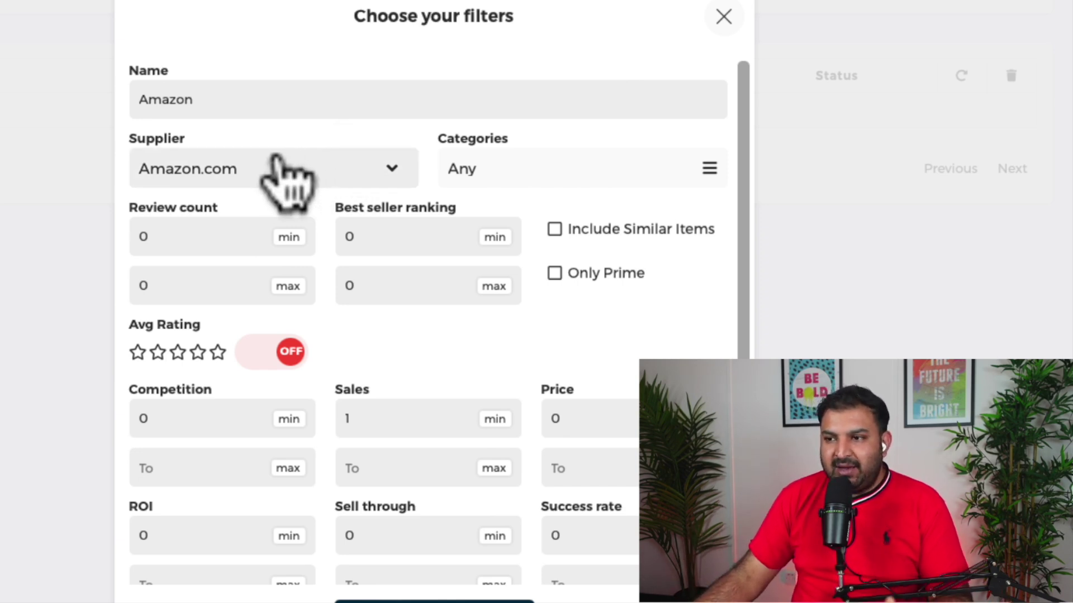
{"action": "left_click", "coordinate": [239, 172]}
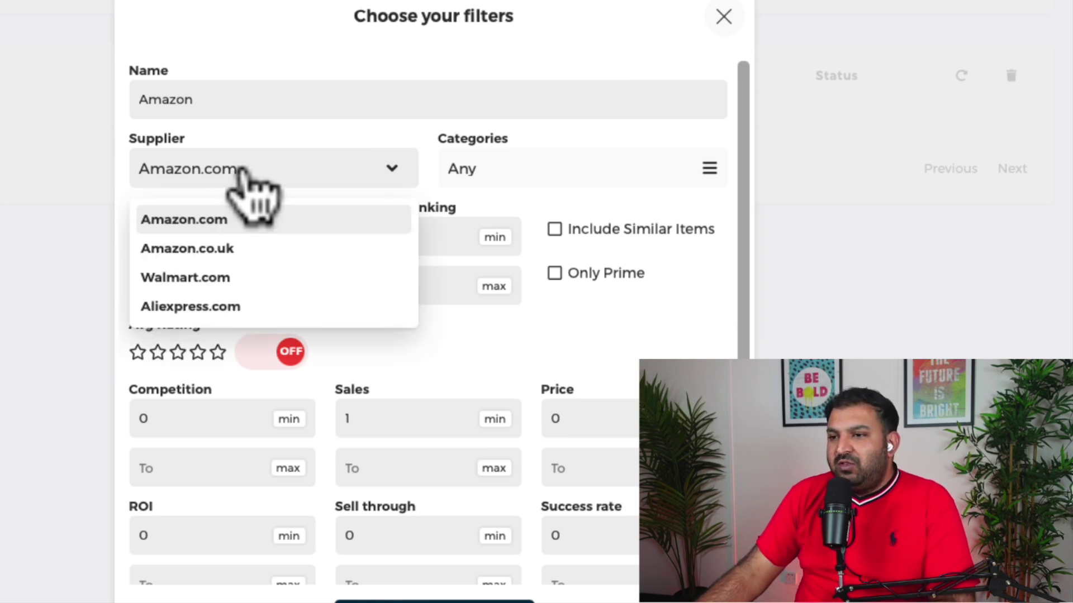
{"action": "left_click", "coordinate": [206, 249]}
{"action": "left_click", "coordinate": [240, 178]}
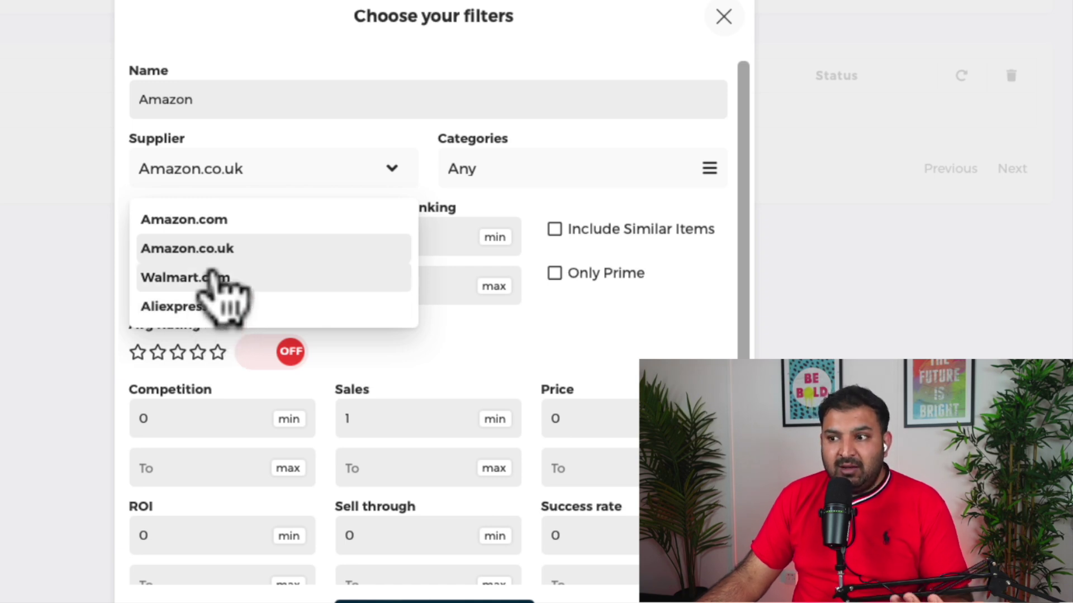
{"action": "left_click", "coordinate": [223, 250]}
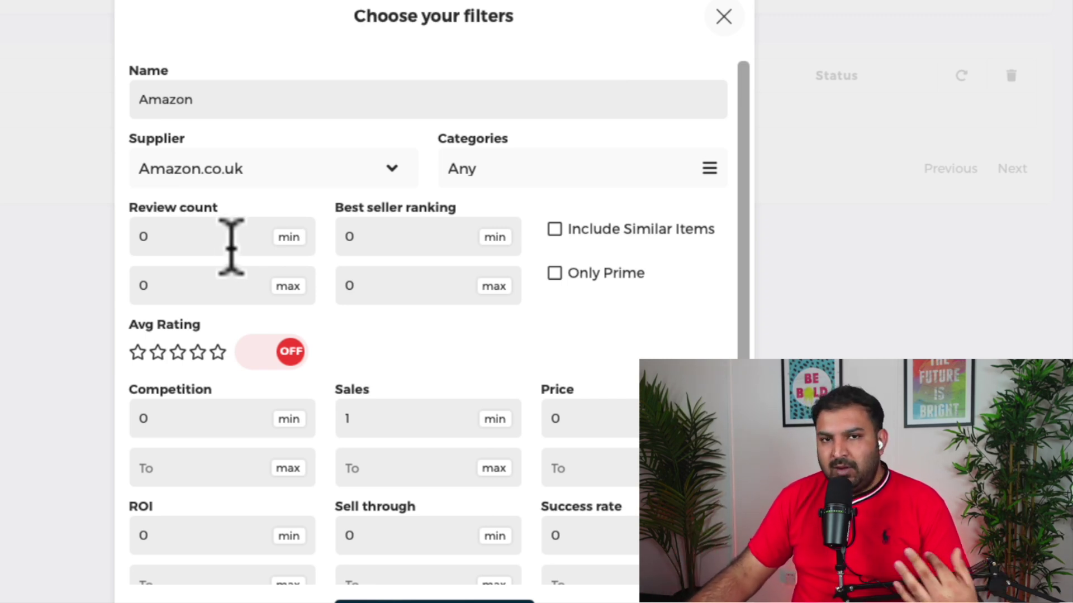
{"action": "left_click", "coordinate": [525, 172]}
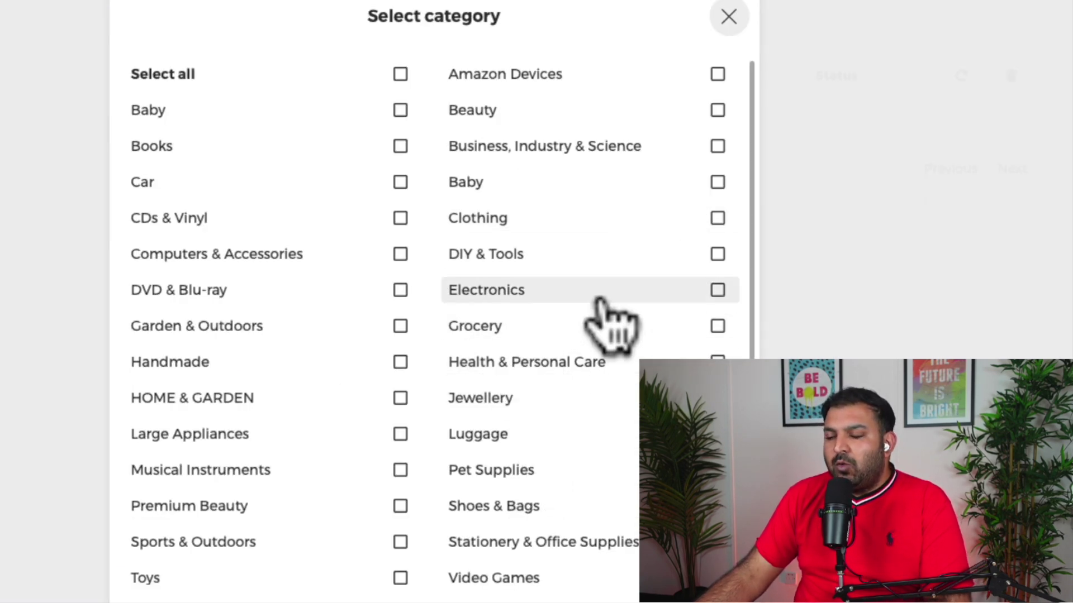
{"action": "left_click", "coordinate": [729, 23]}
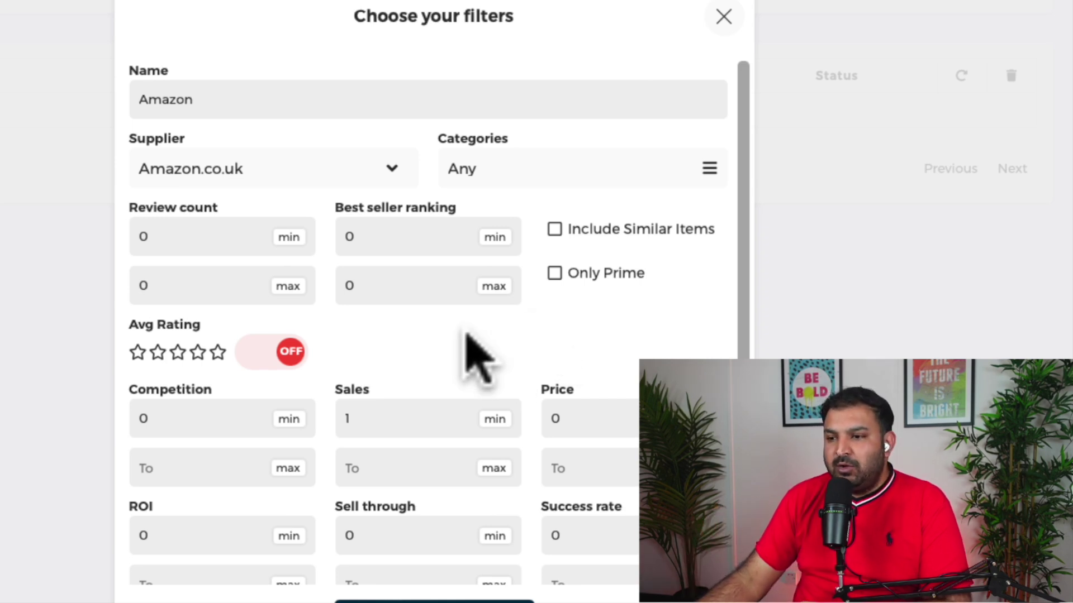
{"action": "scroll", "coordinate": [466, 334], "scroll_direction": "down", "scroll_amount": 2}
- Set the scan's Sales range to 5–100 and Price range to 10–30
{"action": "left_click", "coordinate": [168, 312]}
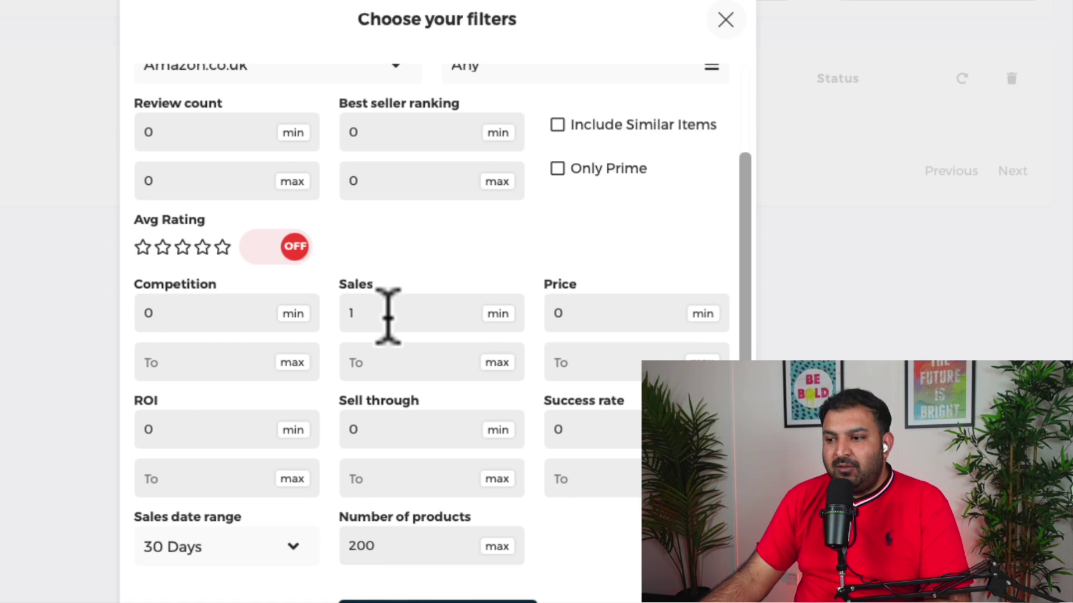
{"action": "left_click_drag", "start_coordinate": [355, 306], "coordinate": [322, 306]}
{"action": "type", "text": "100"}
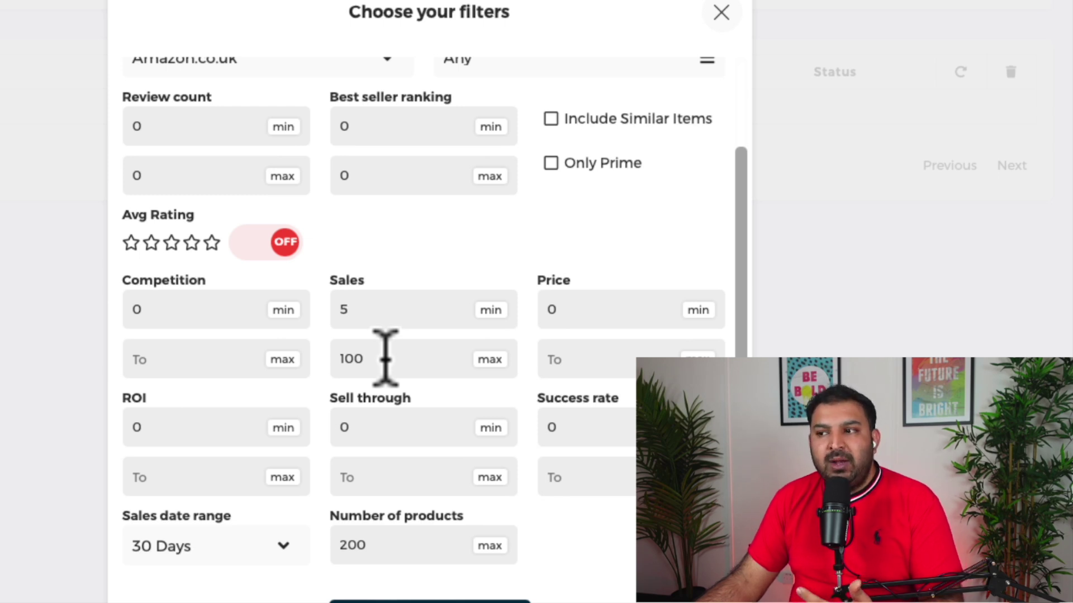
{"action": "left_click", "coordinate": [385, 358]}
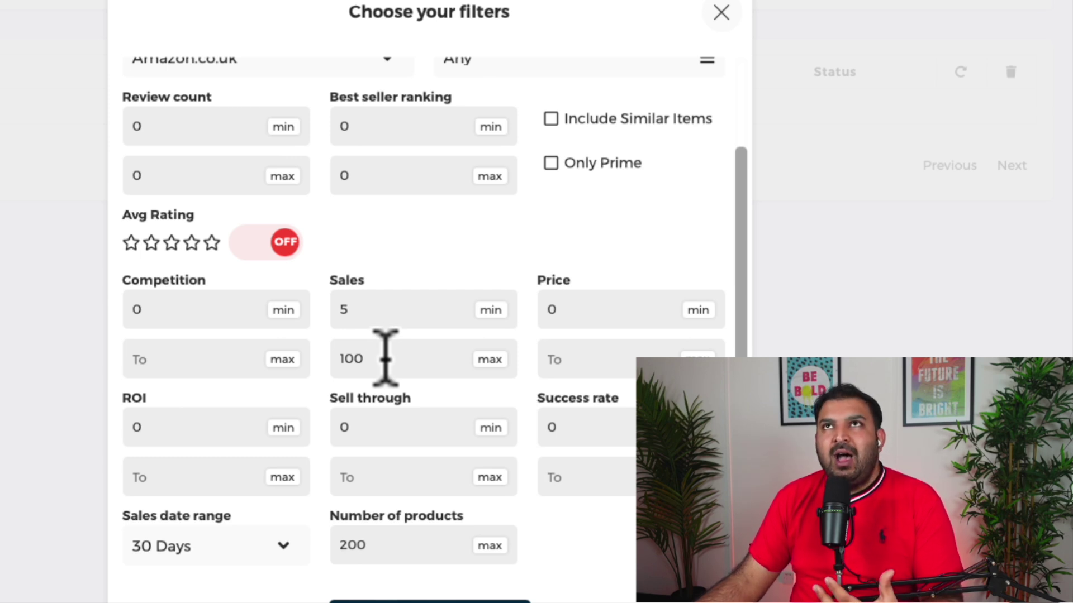
{"action": "double_click", "coordinate": [582, 307]}
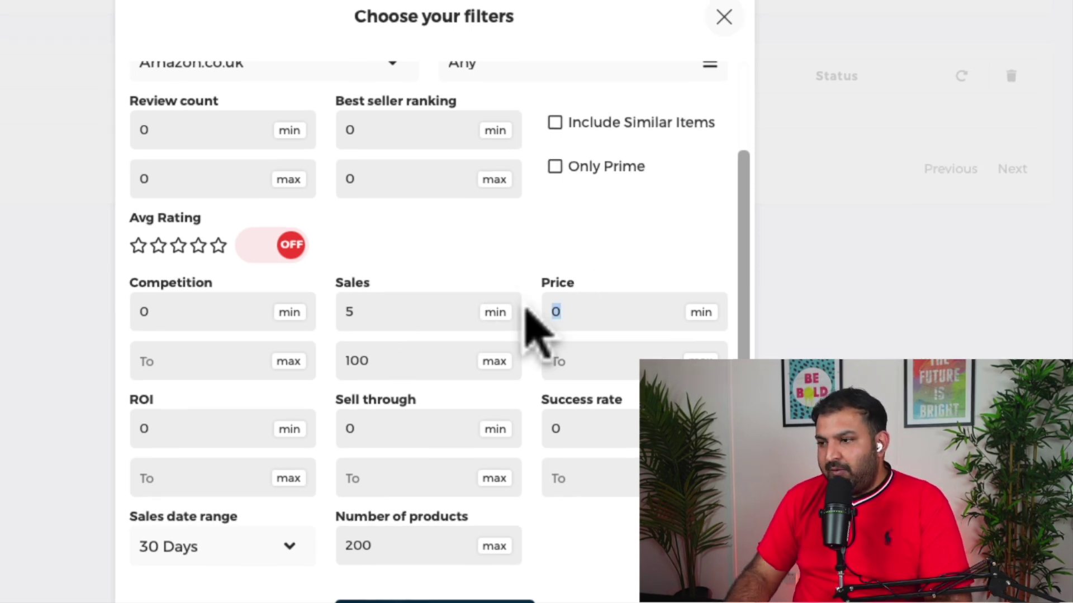
{"action": "type", "text": "10"}
{"action": "left_click", "coordinate": [565, 362]}
{"action": "type", "text": "30"}
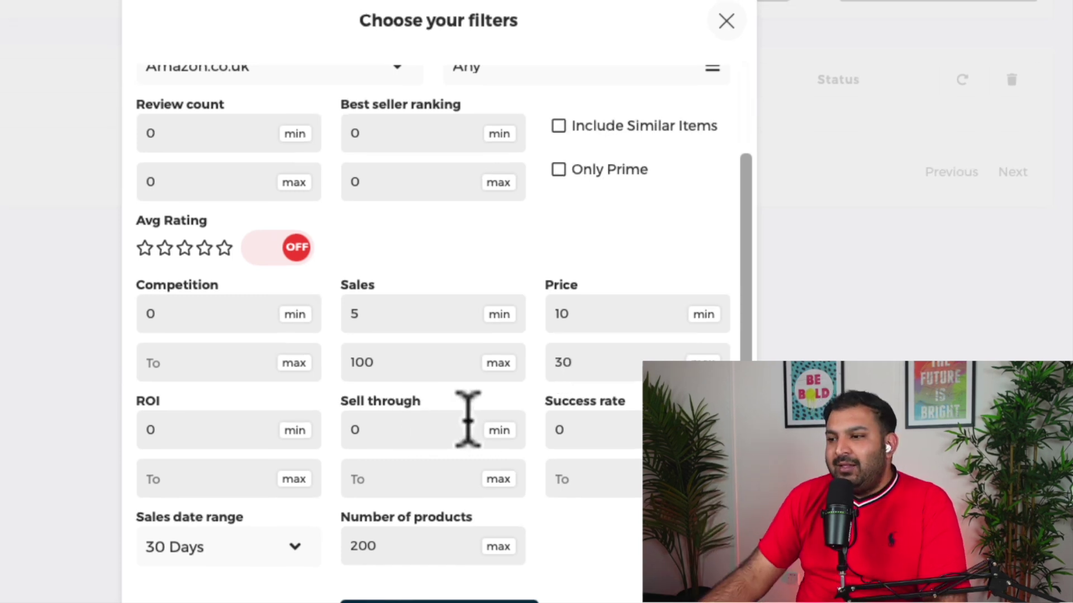
{"action": "left_click", "coordinate": [185, 430]}
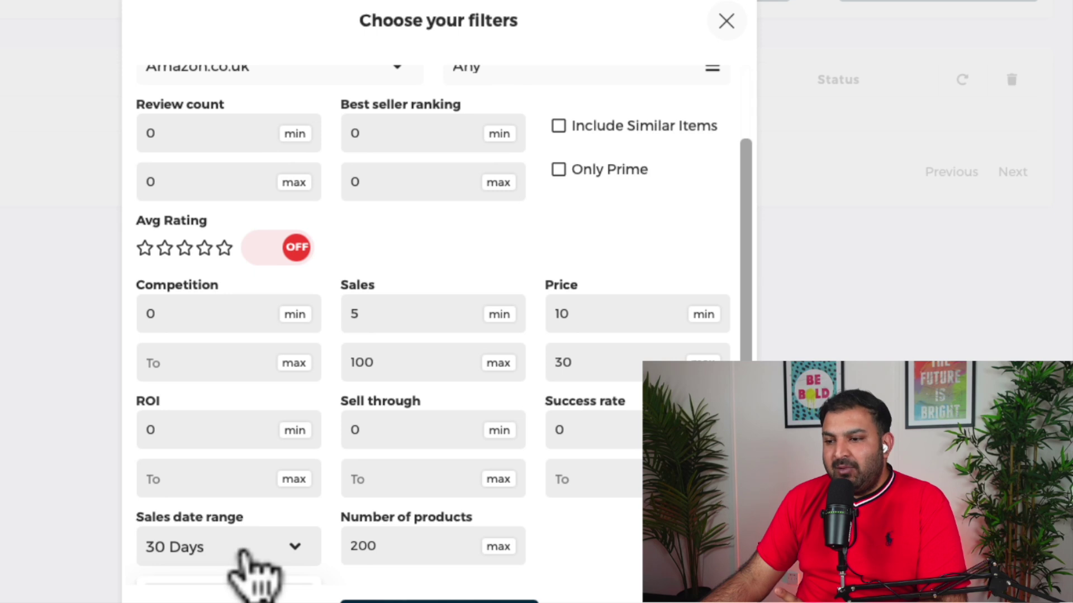
- Set the sales date range to 7 Days and start the Amazon scan
{"action": "left_click", "coordinate": [252, 546]}
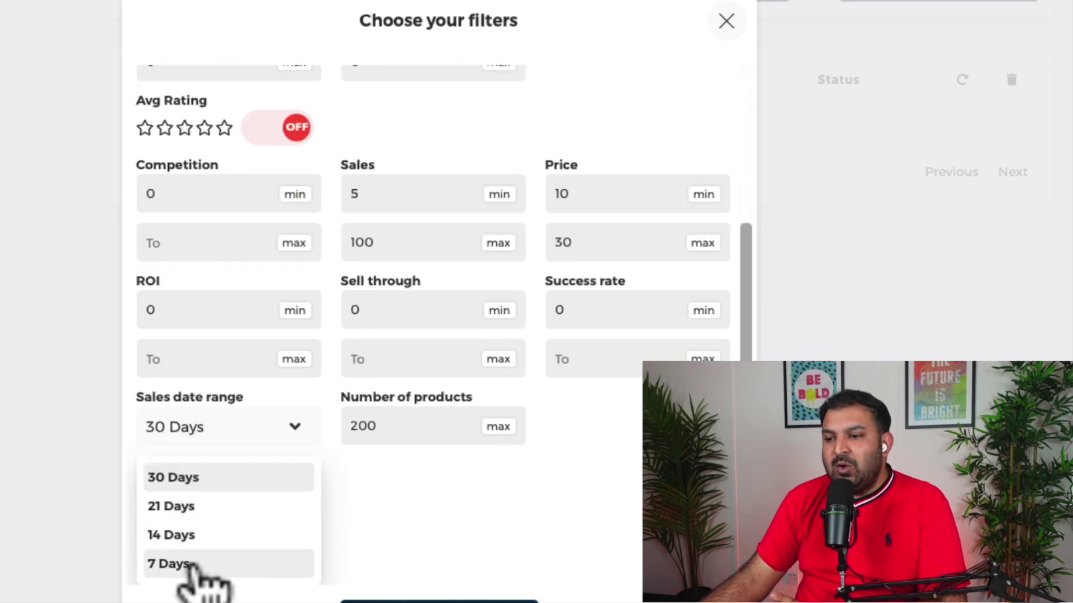
{"action": "left_click", "coordinate": [174, 564]}
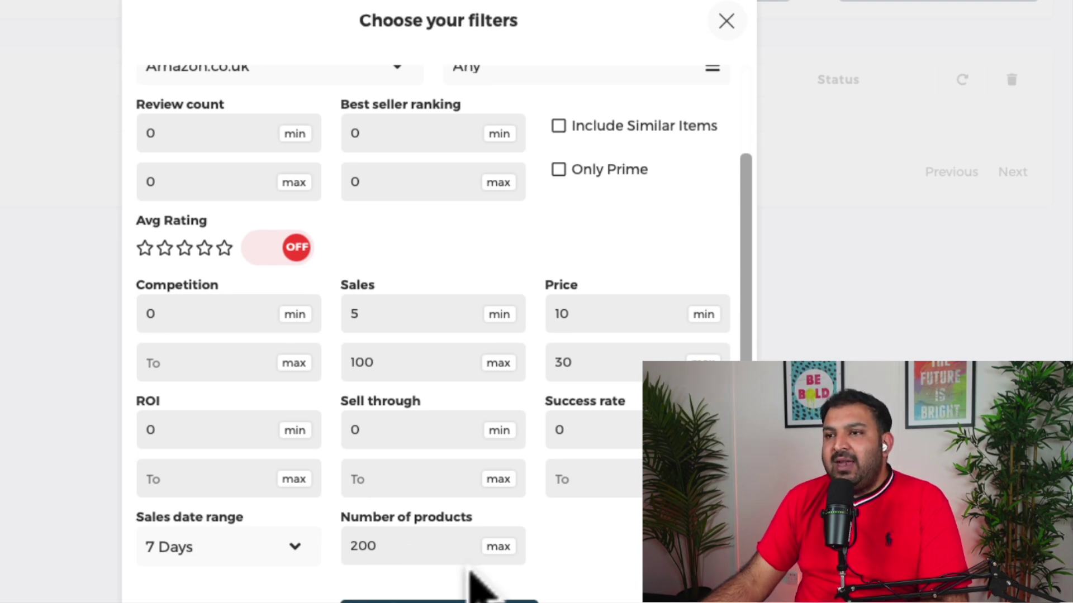
{"action": "left_click", "coordinate": [469, 597]}
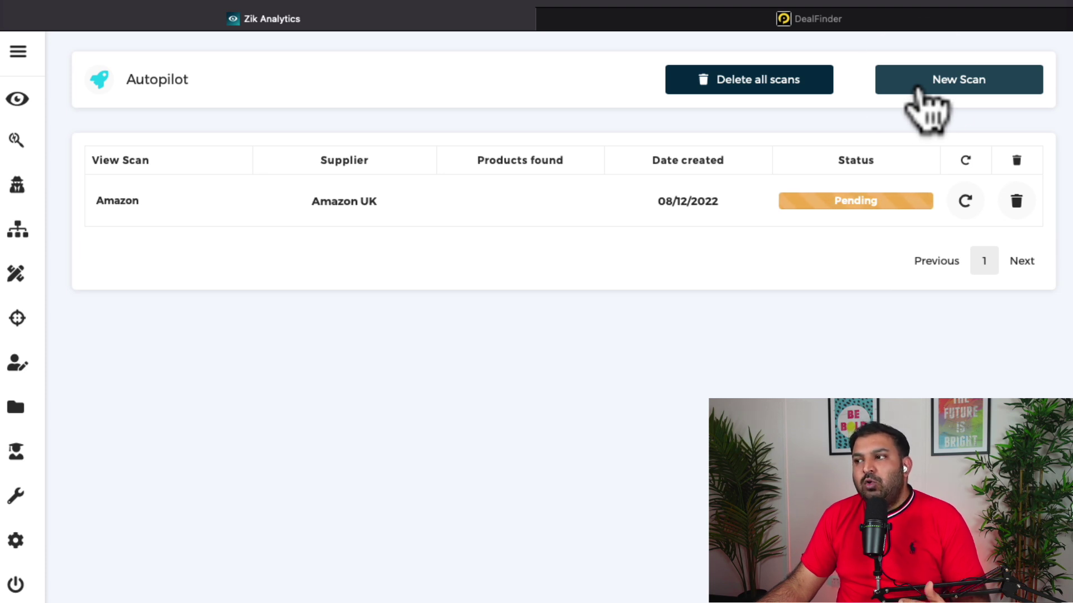
- Start a second new scan with a fresh filter form
{"action": "left_click", "coordinate": [926, 111]}
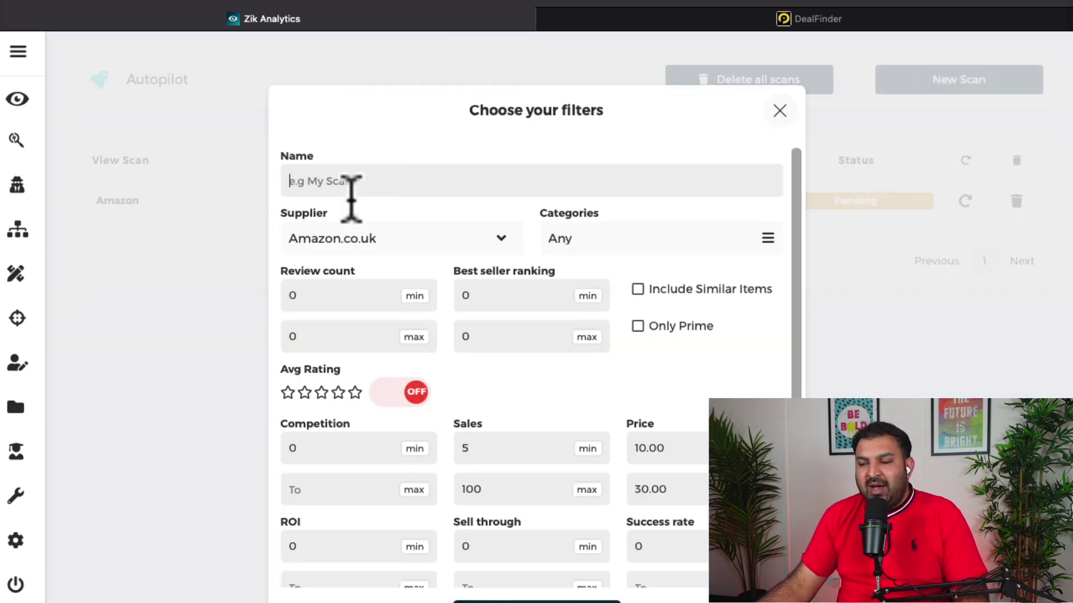
- Name the scan 'Ali express' and set its supplier to Aliexpress.com
{"action": "type", "text": "Al"}
{"action": "type", "text": "i e"}
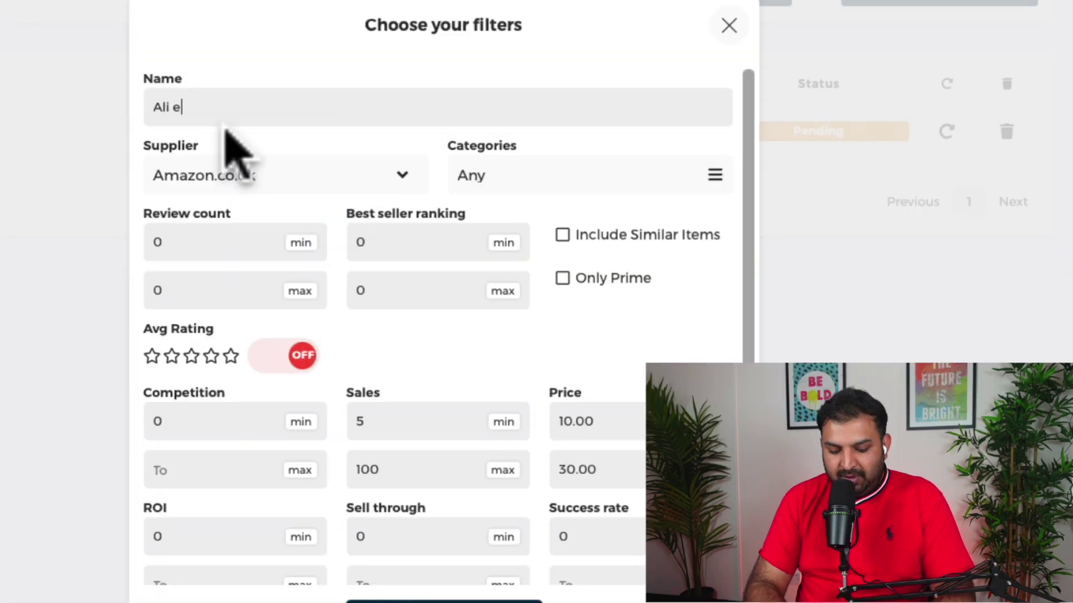
{"action": "type", "text": "xpress"}
{"action": "left_click", "coordinate": [407, 243]}
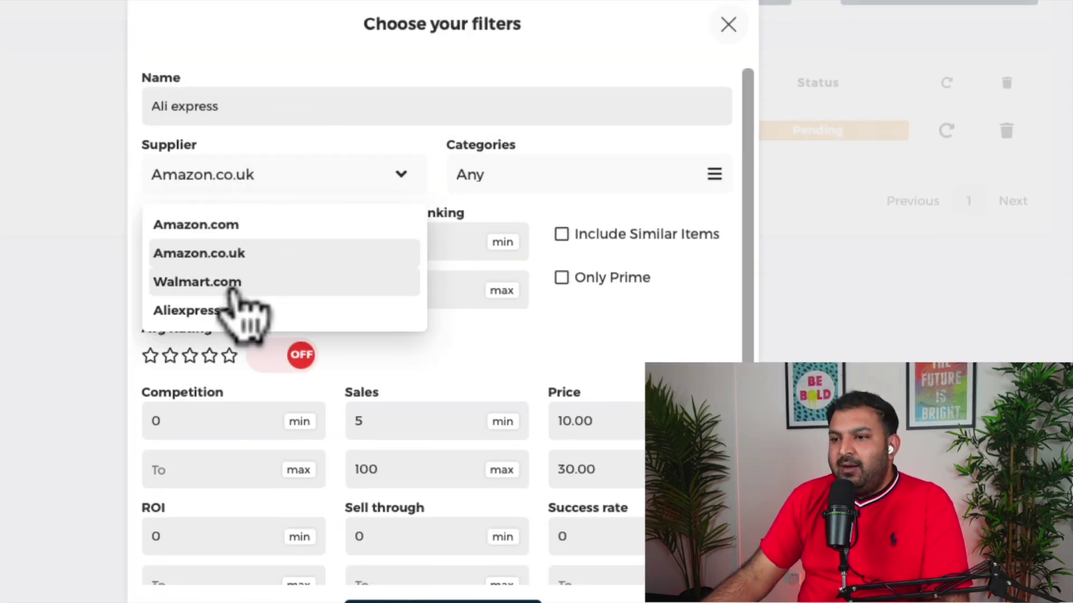
{"action": "left_click", "coordinate": [225, 307]}
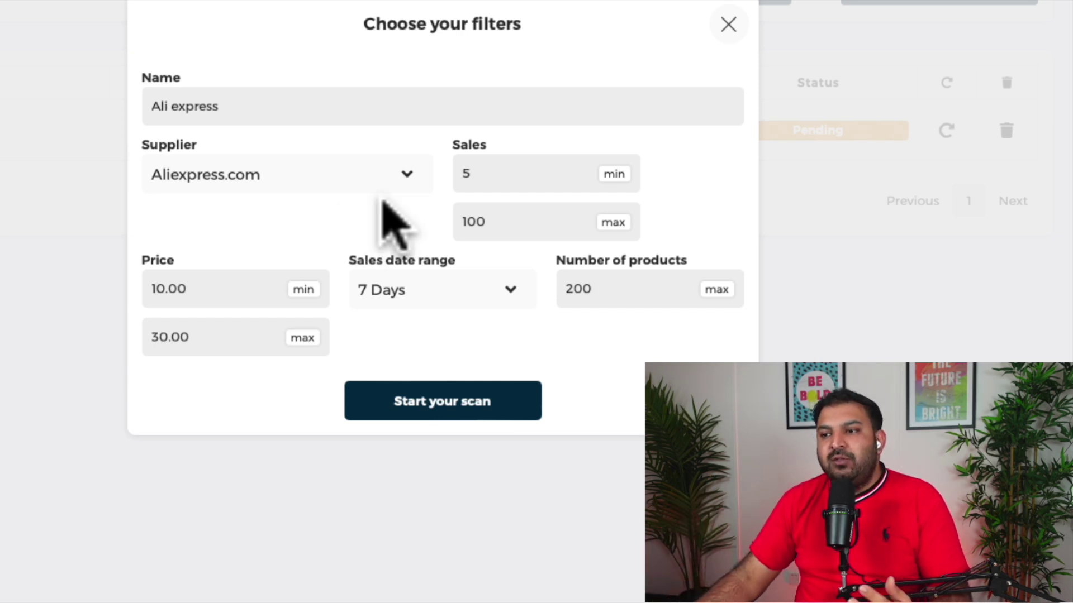
- Edit the sales limits, choose 7 Days and 200 products, and launch the scan
{"action": "left_click", "coordinate": [486, 172]}
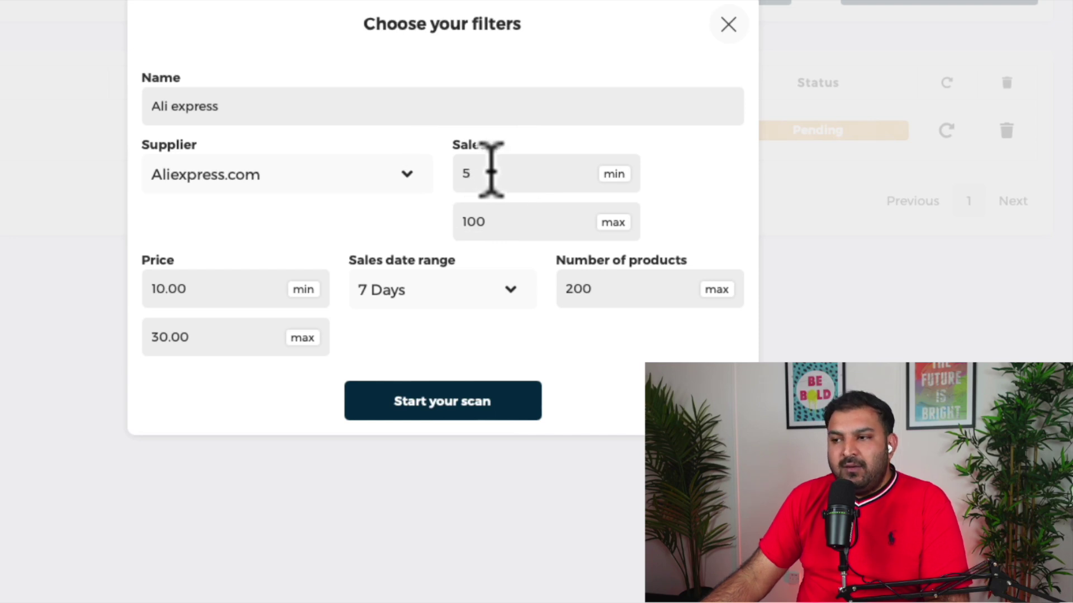
{"action": "left_click_drag", "start_coordinate": [491, 172], "coordinate": [445, 174]}
{"action": "left_click_drag", "start_coordinate": [513, 226], "coordinate": [446, 221]}
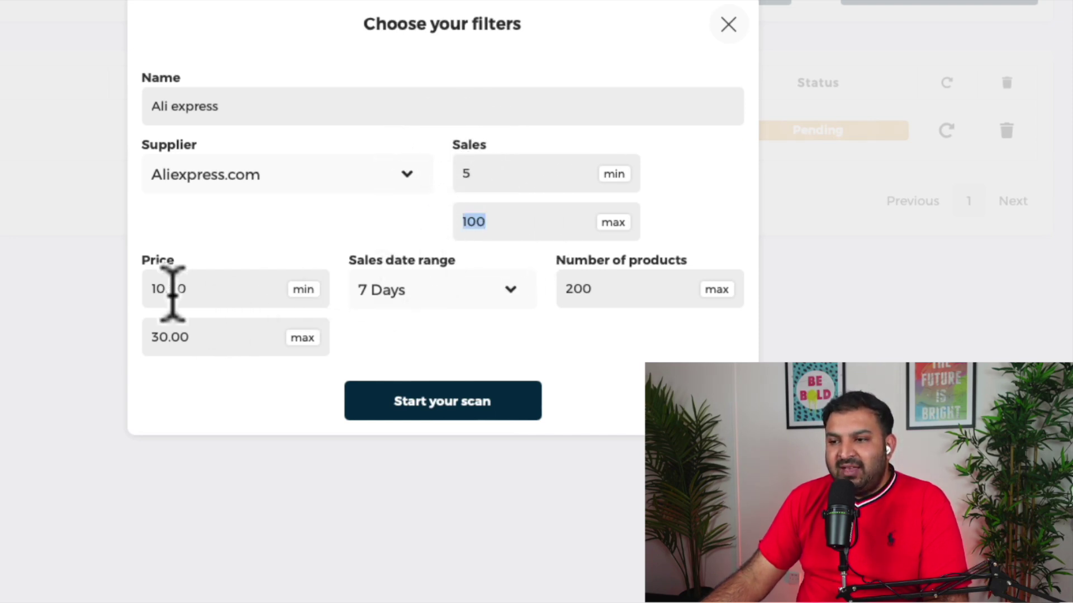
{"action": "left_click", "coordinate": [408, 294]}
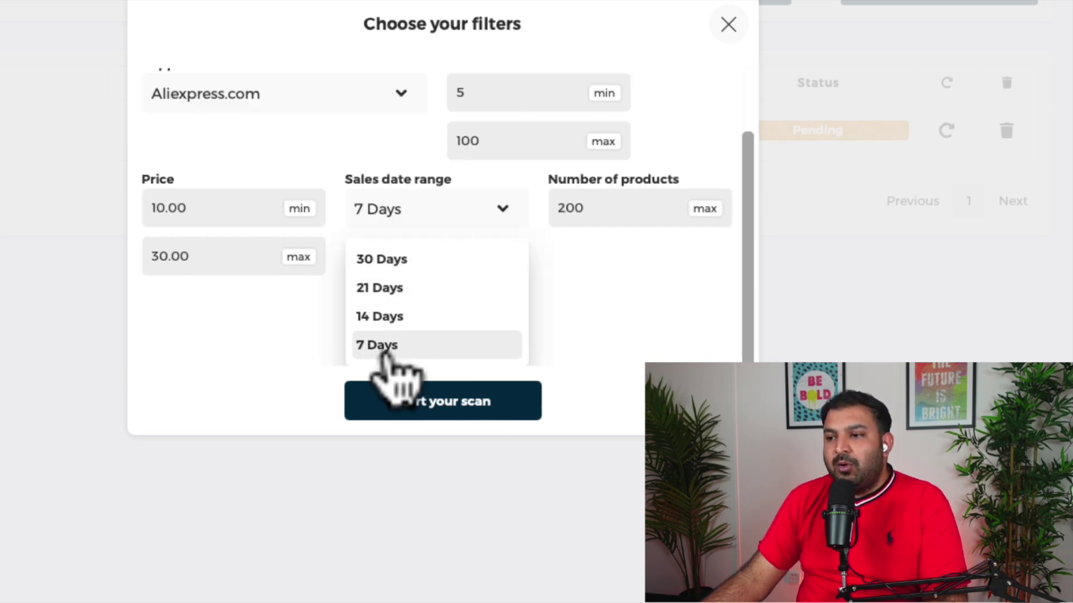
{"action": "left_click", "coordinate": [391, 349]}
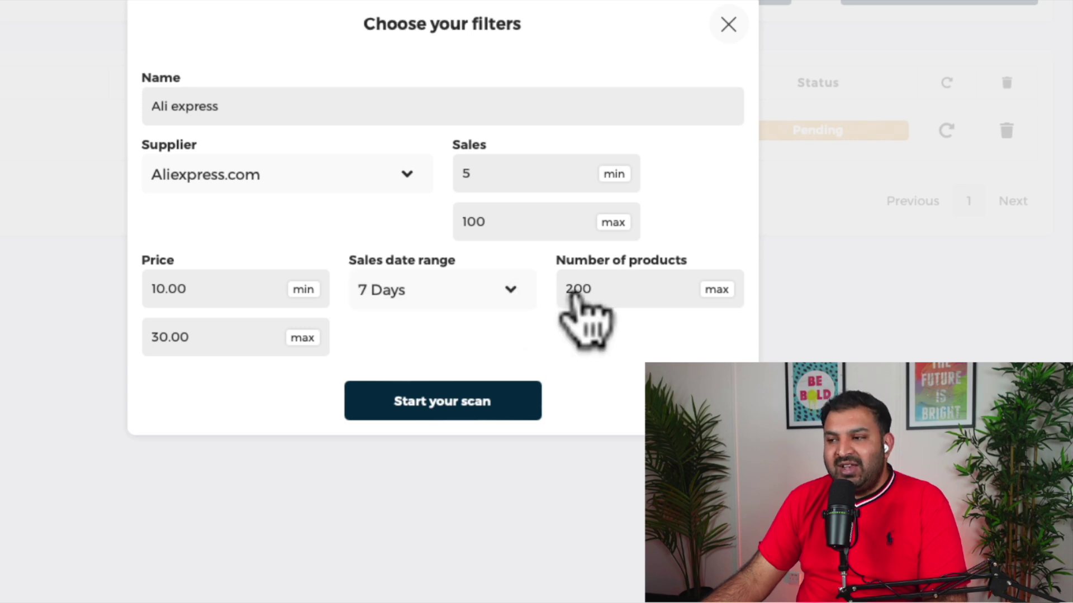
{"action": "left_click", "coordinate": [632, 285]}
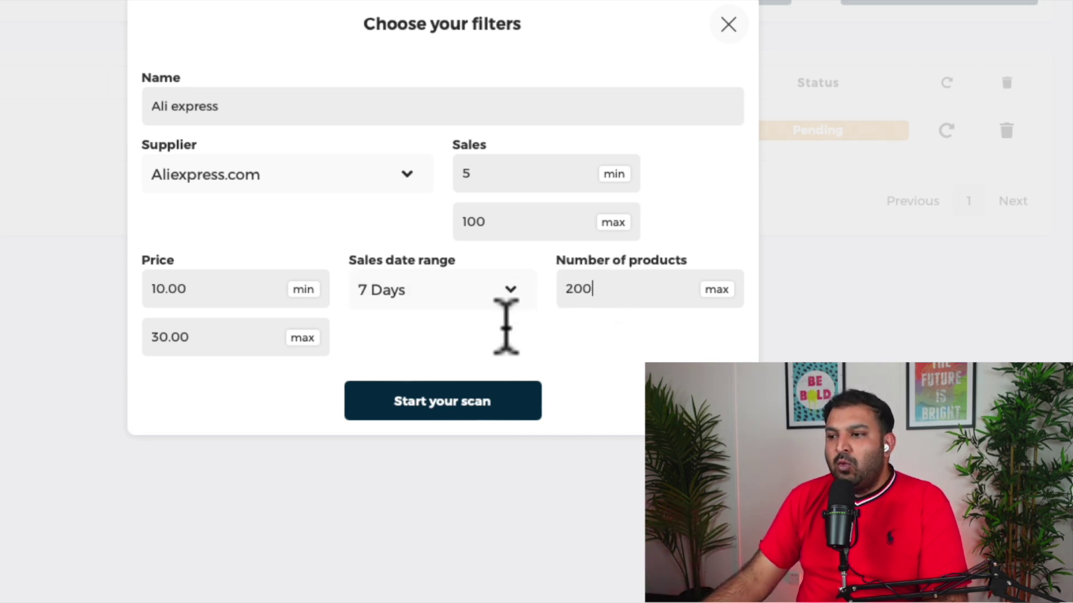
{"action": "left_click", "coordinate": [444, 400]}
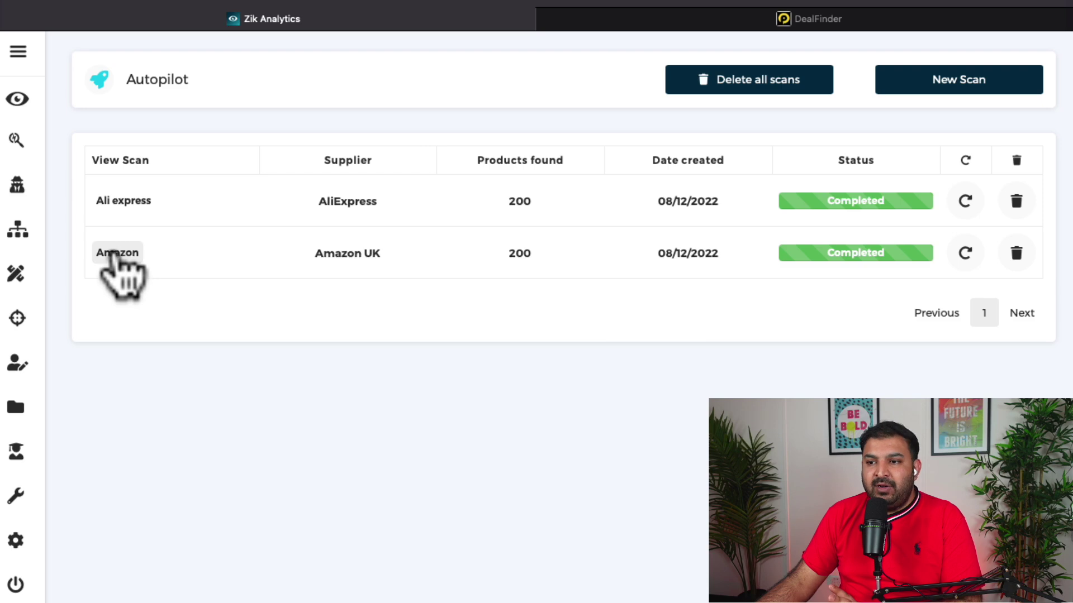
- Open the Amazon scan results and highlight the coolant's eBay price of 26.99
{"action": "left_click", "coordinate": [118, 256]}
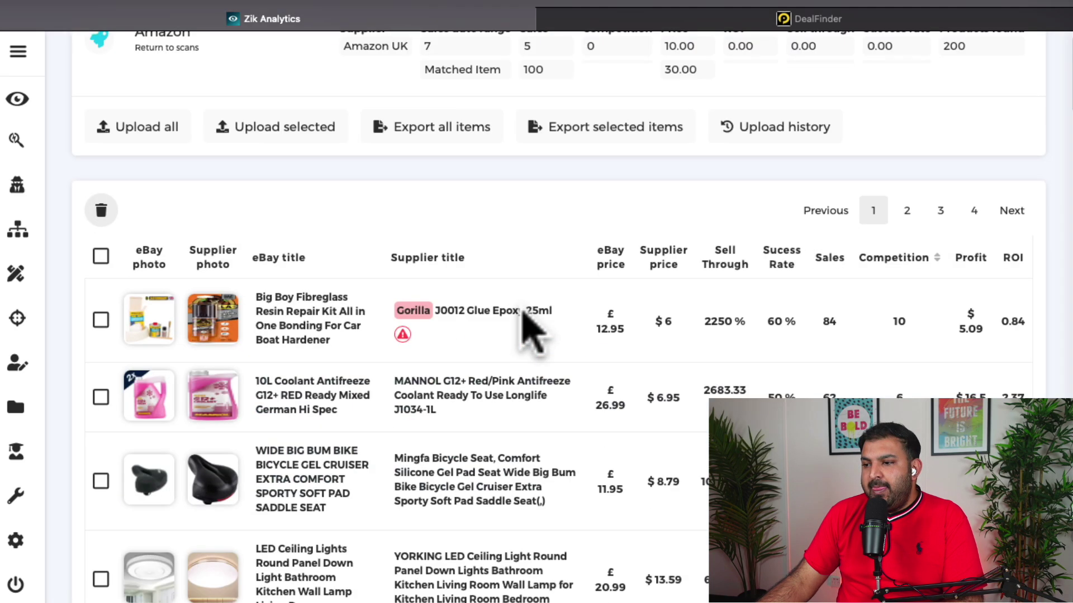
{"action": "scroll", "coordinate": [523, 315], "scroll_direction": "down", "scroll_amount": 4}
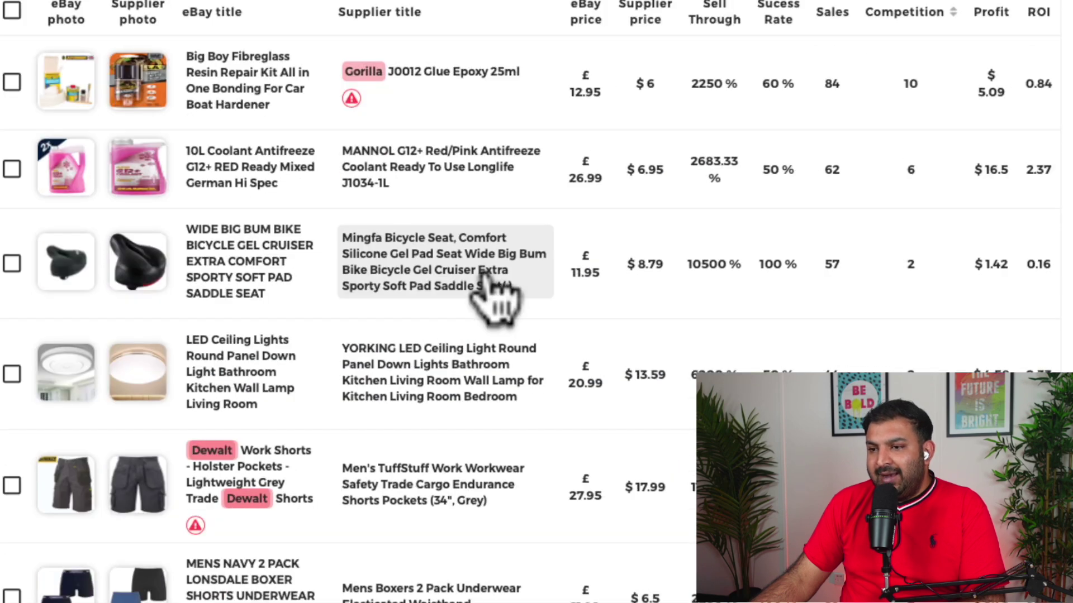
{"action": "scroll", "coordinate": [481, 272], "scroll_direction": "up", "scroll_amount": 1}
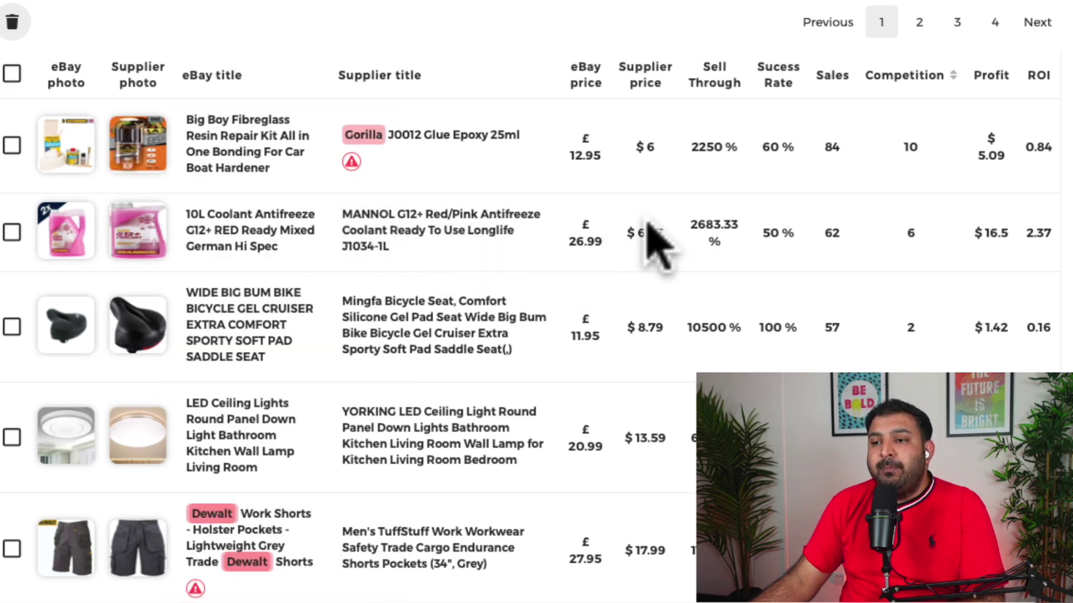
{"action": "scroll", "coordinate": [346, 245], "scroll_direction": "down", "scroll_amount": 1}
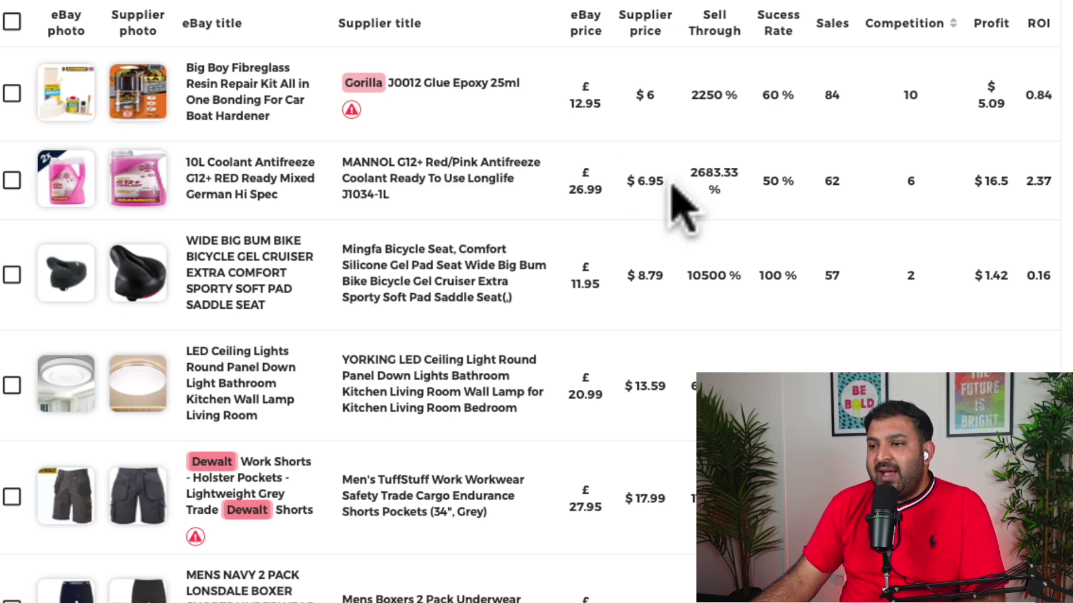
{"action": "left_click_drag", "start_coordinate": [571, 189], "coordinate": [600, 190]}
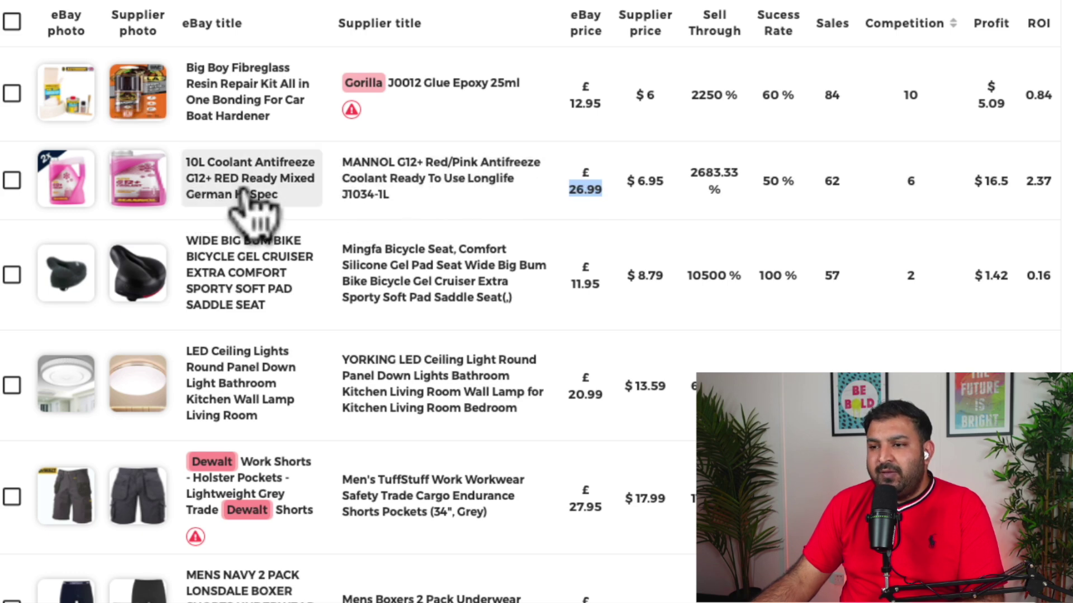
- Review the results further down to the garden incinerator and arch trellis
{"action": "scroll", "coordinate": [252, 212], "scroll_direction": "down", "scroll_amount": 1}
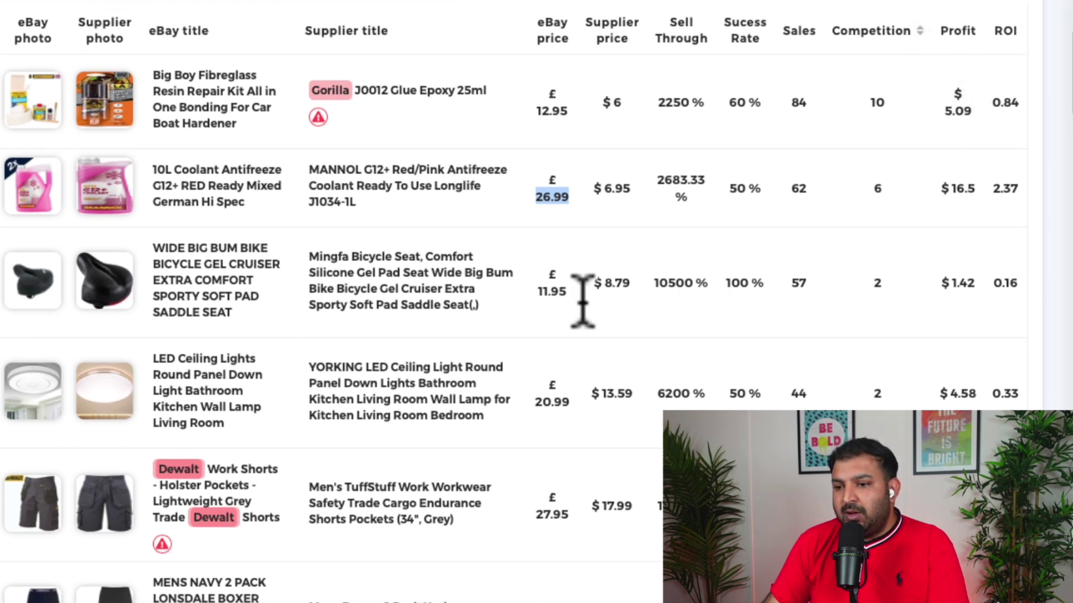
{"action": "scroll", "coordinate": [168, 395], "scroll_direction": "down", "scroll_amount": 5}
{"action": "scroll", "coordinate": [295, 347], "scroll_direction": "down", "scroll_amount": 5}
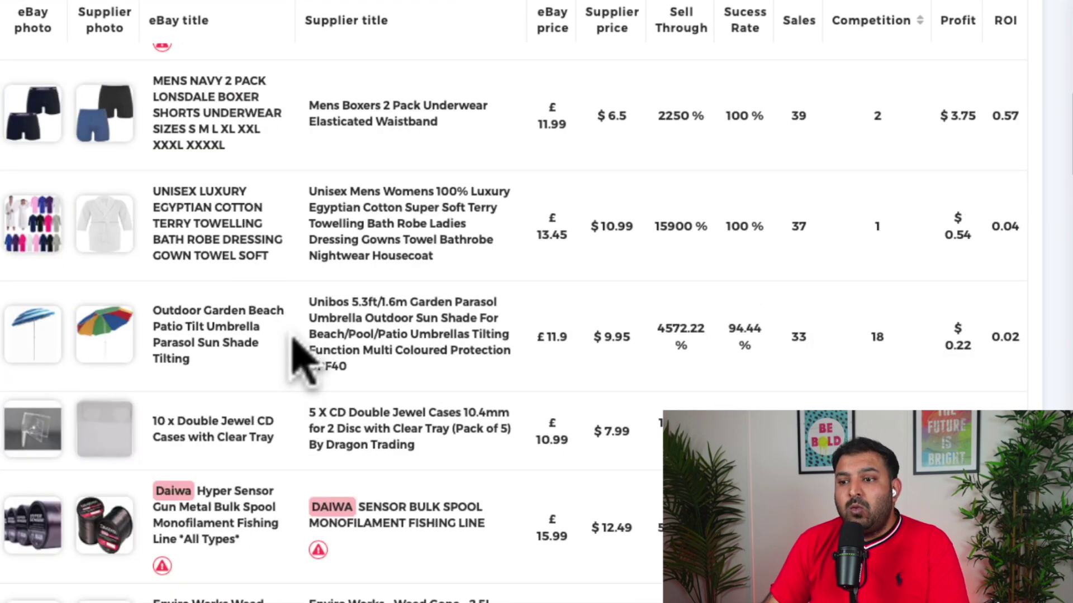
{"action": "scroll", "coordinate": [294, 346], "scroll_direction": "down", "scroll_amount": 4}
{"action": "scroll", "coordinate": [294, 352], "scroll_direction": "down", "scroll_amount": 5}
{"action": "scroll", "coordinate": [294, 355], "scroll_direction": "down", "scroll_amount": 2}
{"action": "scroll", "coordinate": [294, 358], "scroll_direction": "down", "scroll_amount": 2}
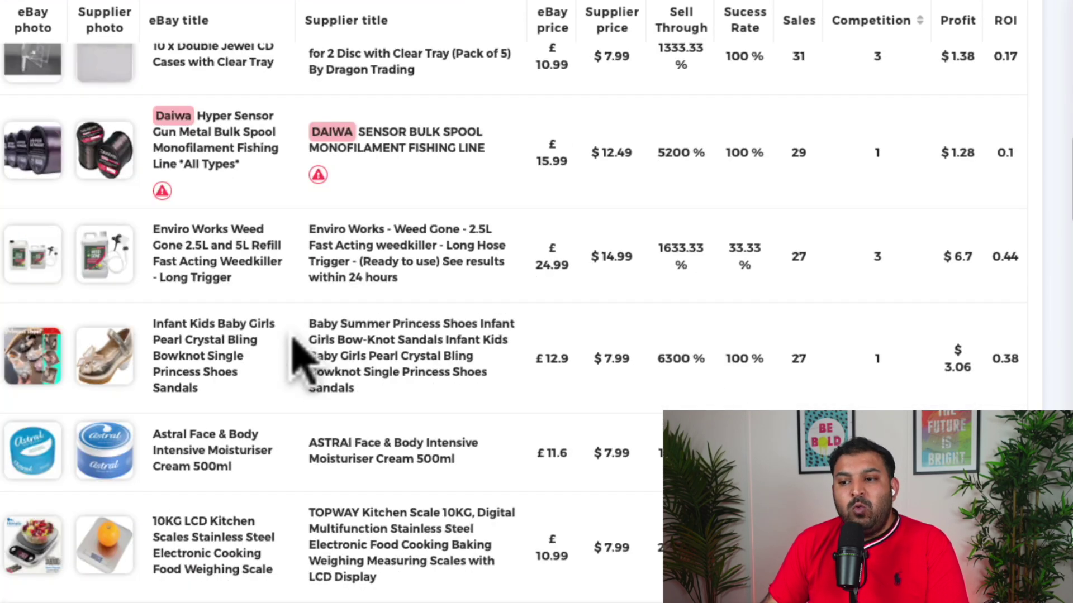
{"action": "scroll", "coordinate": [296, 358], "scroll_direction": "down", "scroll_amount": 5}
{"action": "scroll", "coordinate": [296, 349], "scroll_direction": "down", "scroll_amount": 3}
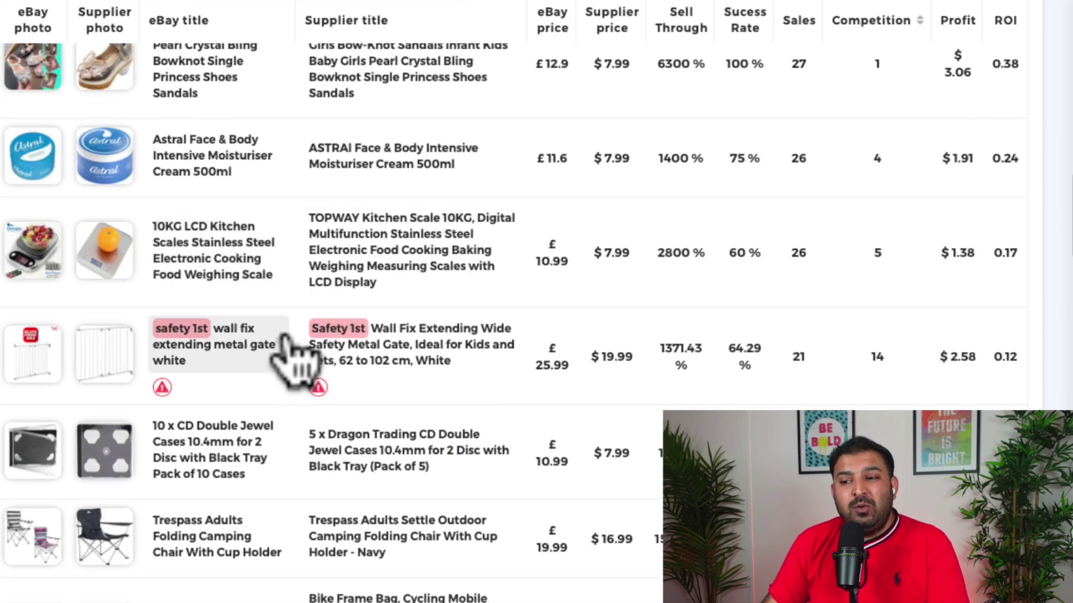
{"action": "scroll", "coordinate": [295, 355], "scroll_direction": "down", "scroll_amount": 4}
{"action": "scroll", "coordinate": [290, 358], "scroll_direction": "down", "scroll_amount": 2}
{"action": "scroll", "coordinate": [287, 359], "scroll_direction": "down", "scroll_amount": 5}
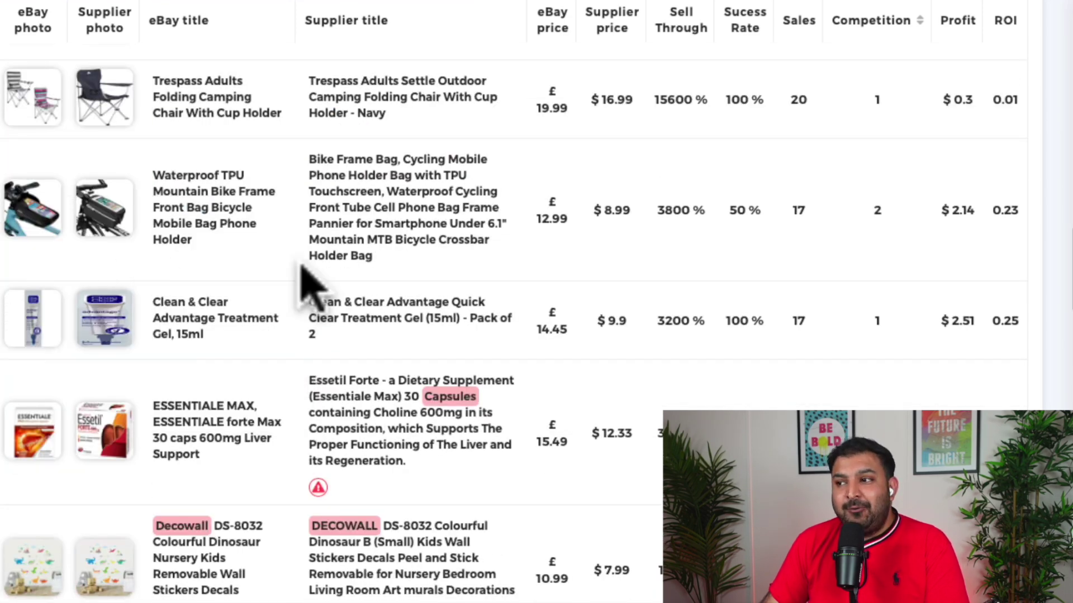
{"action": "scroll", "coordinate": [301, 273], "scroll_direction": "down", "scroll_amount": 1}
{"action": "scroll", "coordinate": [300, 287], "scroll_direction": "down", "scroll_amount": 4}
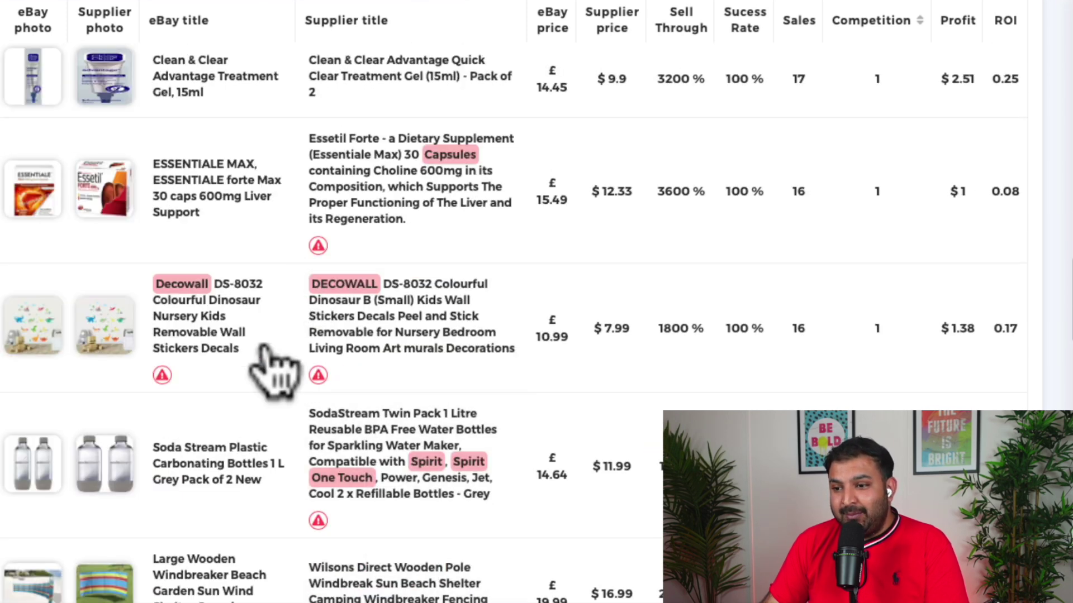
{"action": "scroll", "coordinate": [300, 450], "scroll_direction": "down", "scroll_amount": 2}
{"action": "scroll", "coordinate": [372, 383], "scroll_direction": "down", "scroll_amount": 5}
{"action": "scroll", "coordinate": [215, 444], "scroll_direction": "down", "scroll_amount": 2}
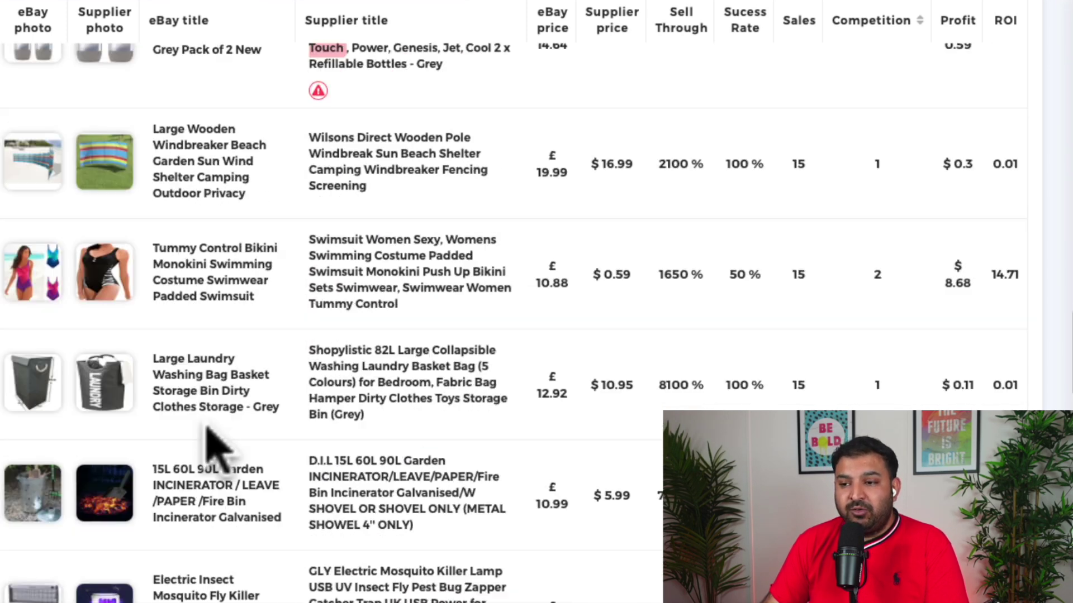
{"action": "scroll", "coordinate": [215, 444], "scroll_direction": "down", "scroll_amount": 4}
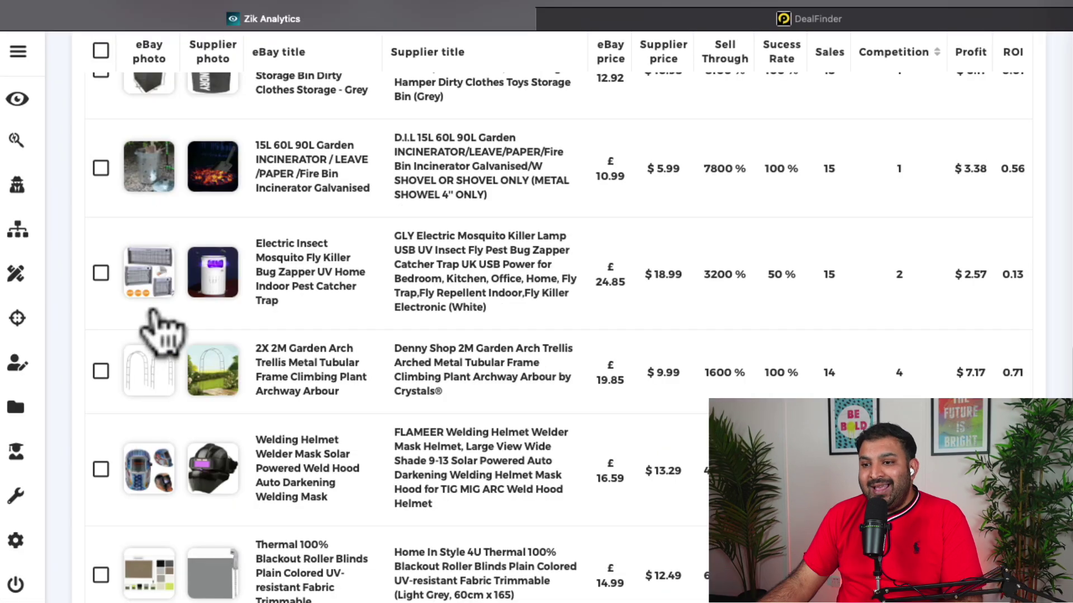
{"action": "scroll", "coordinate": [156, 336], "scroll_direction": "up", "scroll_amount": 2}
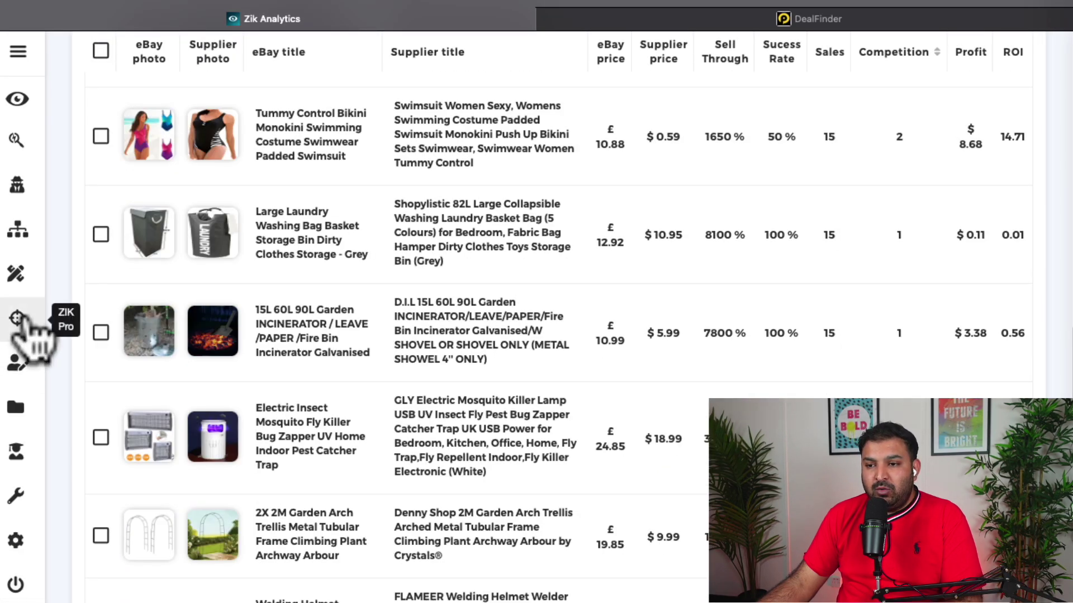
- Return to Autopilot via the ZIK Pro menu and open the Ali express scan
{"action": "left_click", "coordinate": [22, 317]}
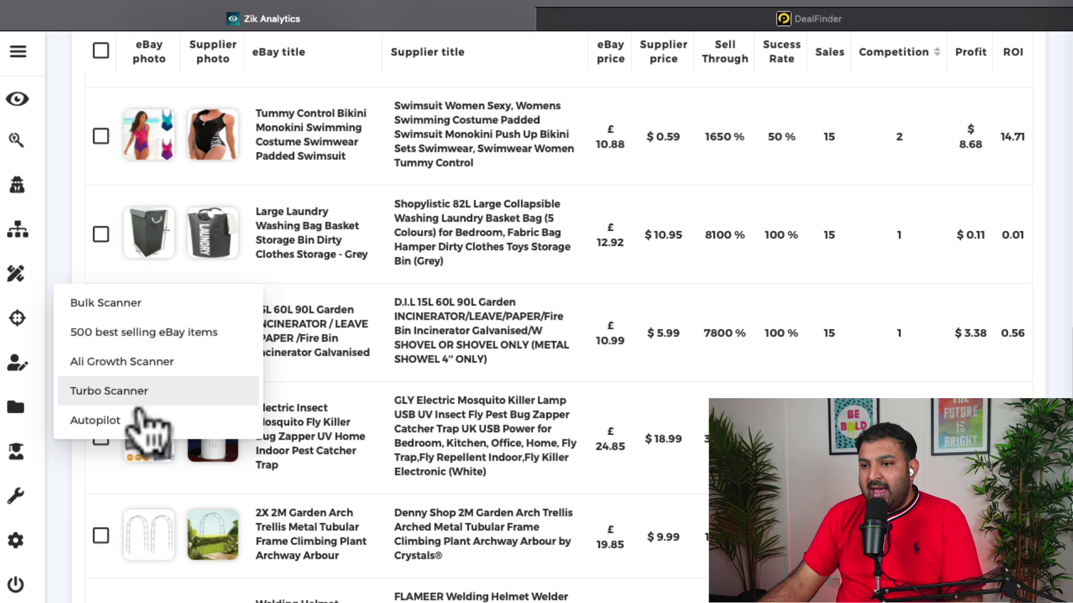
{"action": "left_click", "coordinate": [240, 420]}
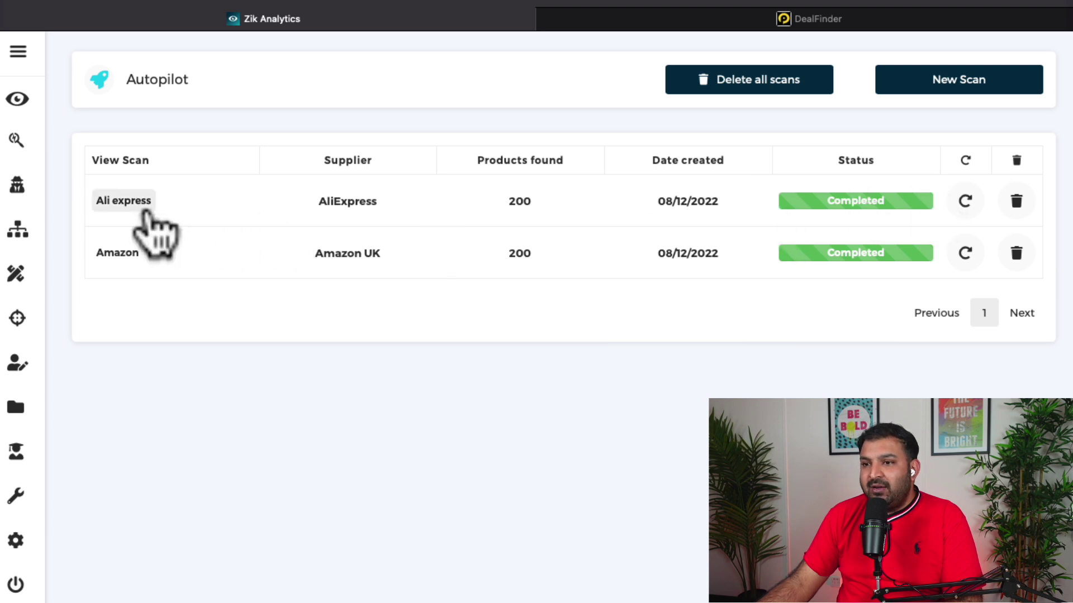
{"action": "left_click", "coordinate": [137, 202]}
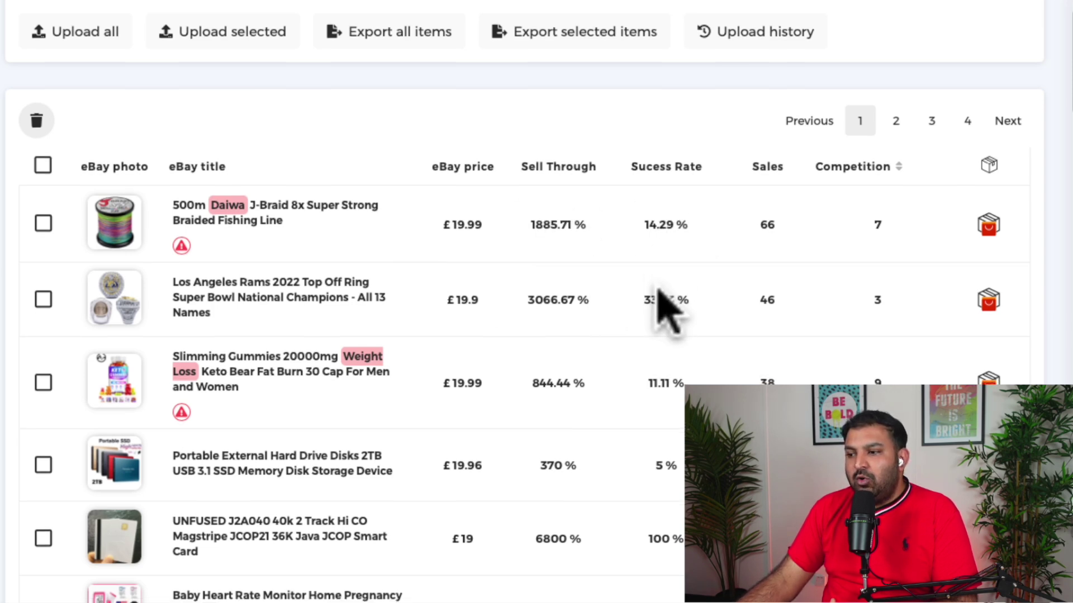
{"action": "scroll", "coordinate": [659, 296], "scroll_direction": "down", "scroll_amount": 2}
{"action": "scroll", "coordinate": [660, 287], "scroll_direction": "down", "scroll_amount": 1}
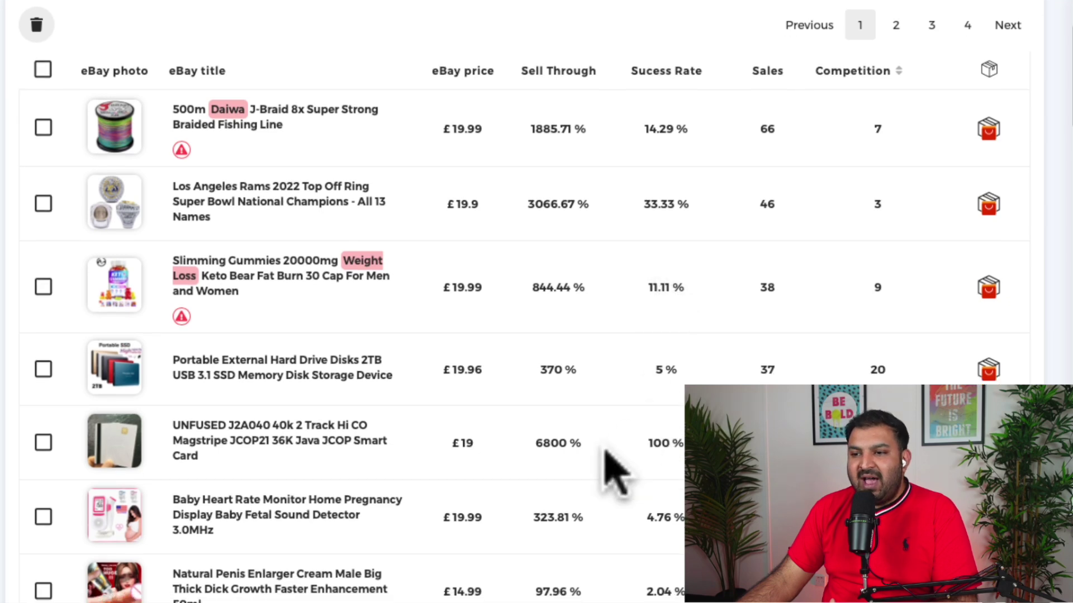
{"action": "scroll", "coordinate": [597, 424], "scroll_direction": "down", "scroll_amount": 1}
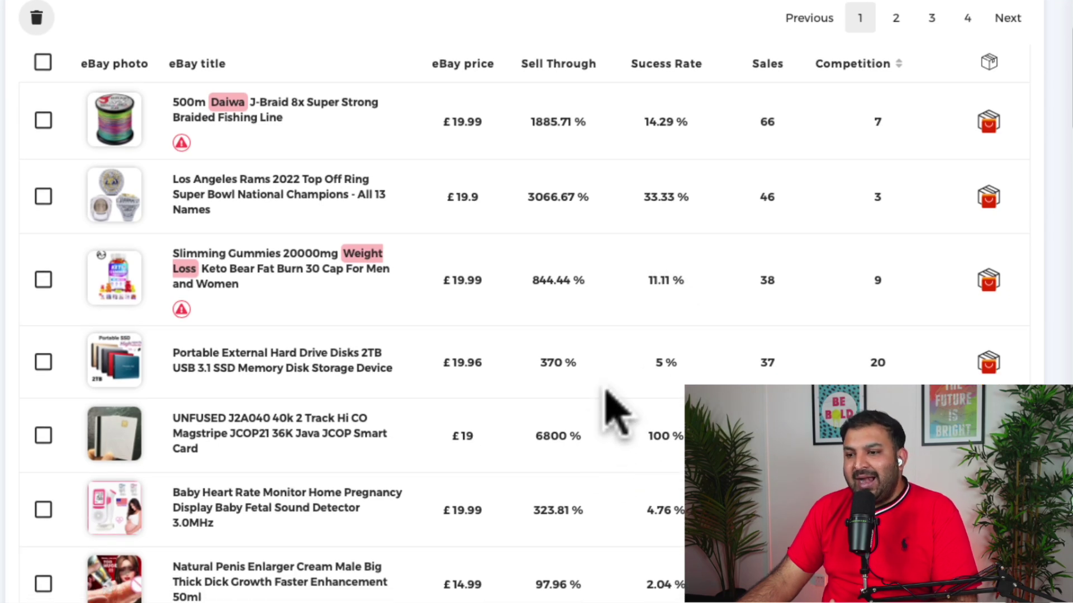
{"action": "scroll", "coordinate": [606, 391], "scroll_direction": "down", "scroll_amount": 1}
{"action": "scroll", "coordinate": [603, 388], "scroll_direction": "down", "scroll_amount": 4}
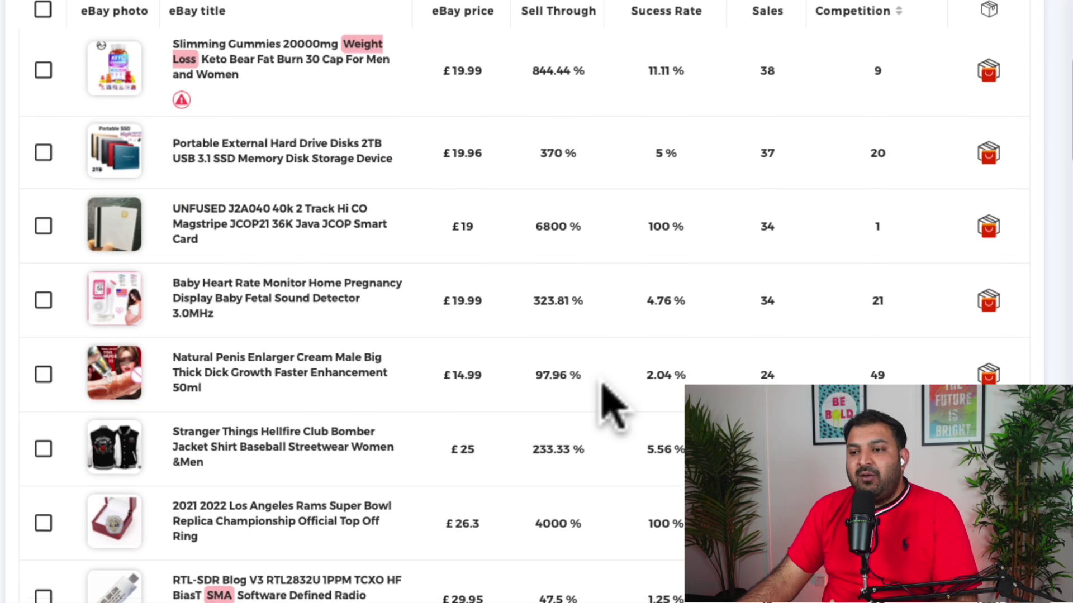
{"action": "scroll", "coordinate": [603, 385], "scroll_direction": "down", "scroll_amount": 3}
{"action": "scroll", "coordinate": [604, 386], "scroll_direction": "down", "scroll_amount": 2}
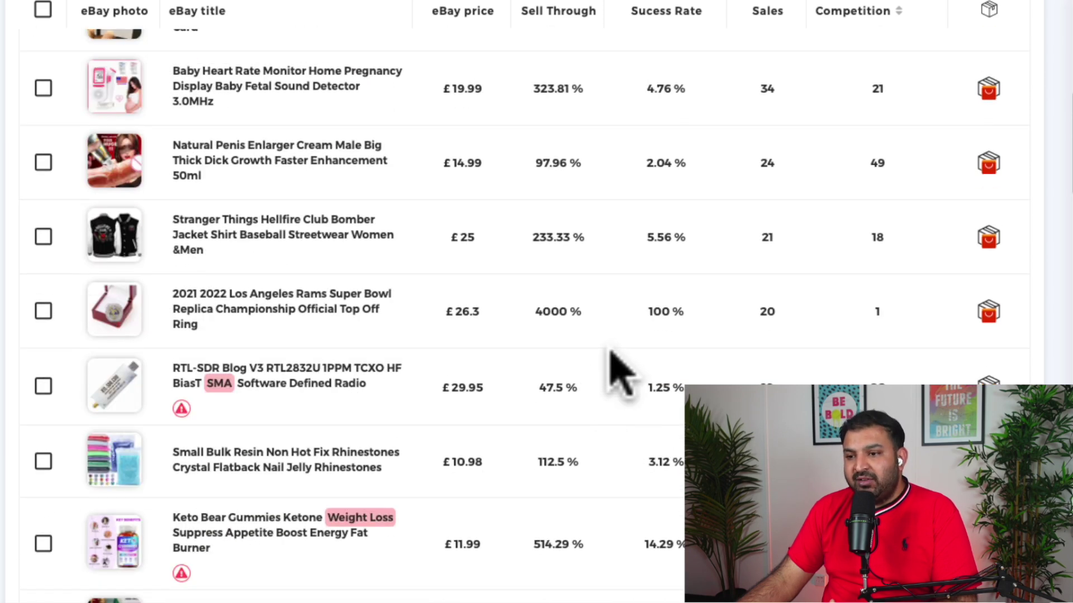
{"action": "scroll", "coordinate": [614, 345], "scroll_direction": "up", "scroll_amount": 7}
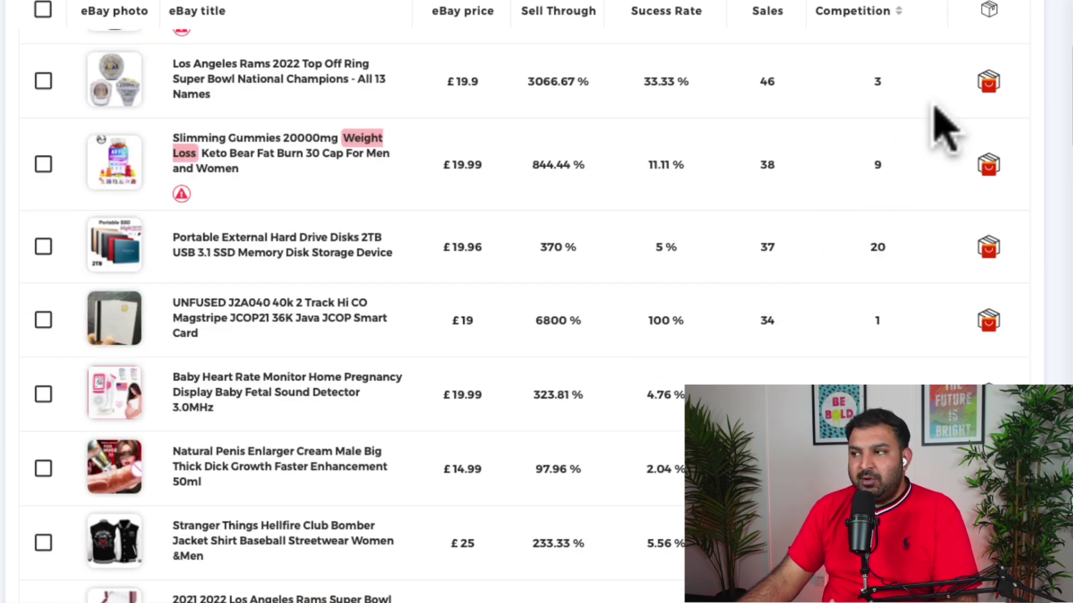
{"action": "scroll", "coordinate": [418, 327], "scroll_direction": "up", "scroll_amount": 7}
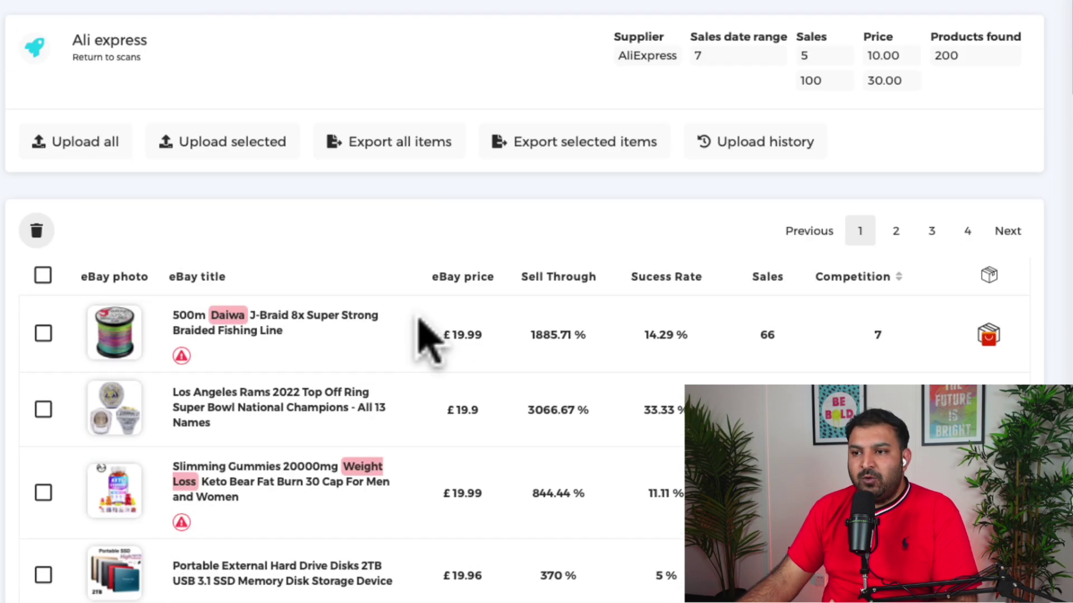
{"action": "scroll", "coordinate": [422, 321], "scroll_direction": "down", "scroll_amount": 5}
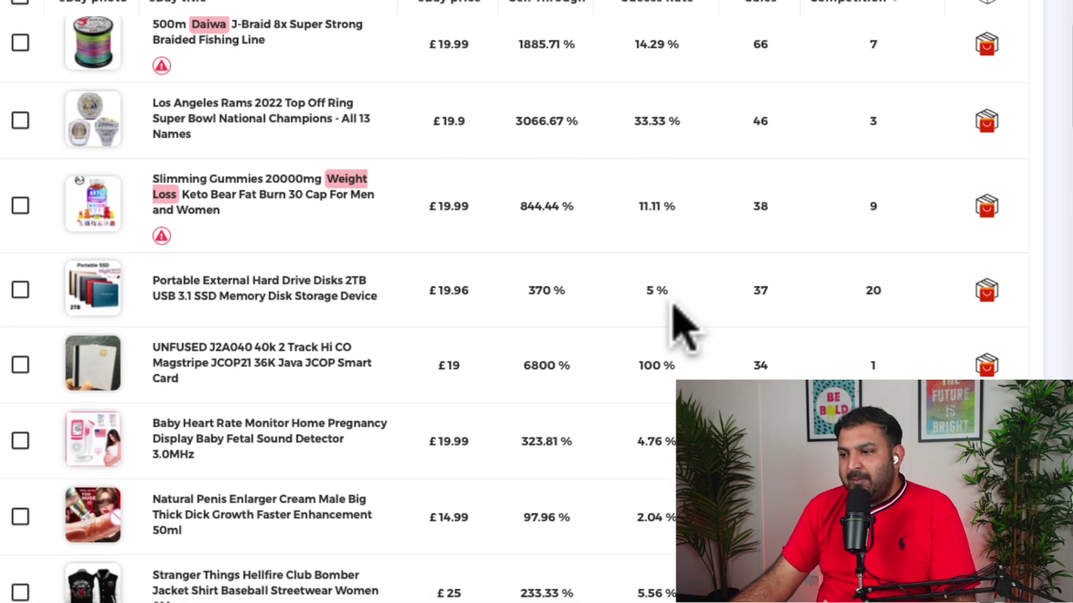
{"action": "scroll", "coordinate": [675, 307], "scroll_direction": "down", "scroll_amount": 3}
{"action": "scroll", "coordinate": [674, 308], "scroll_direction": "down", "scroll_amount": 2}
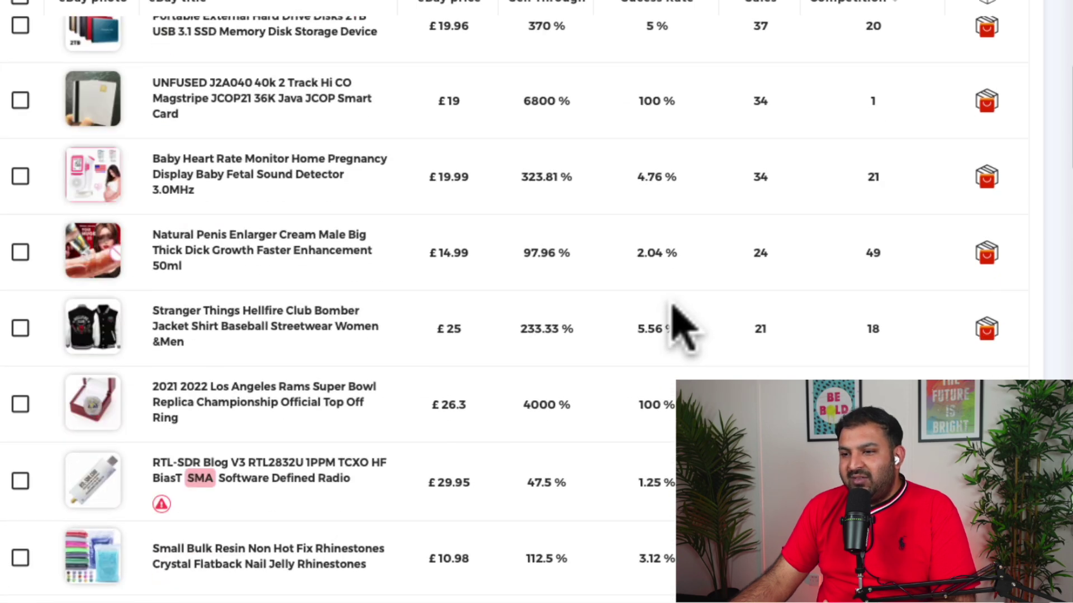
{"action": "scroll", "coordinate": [676, 313], "scroll_direction": "down", "scroll_amount": 2}
{"action": "scroll", "coordinate": [684, 329], "scroll_direction": "down", "scroll_amount": 1}
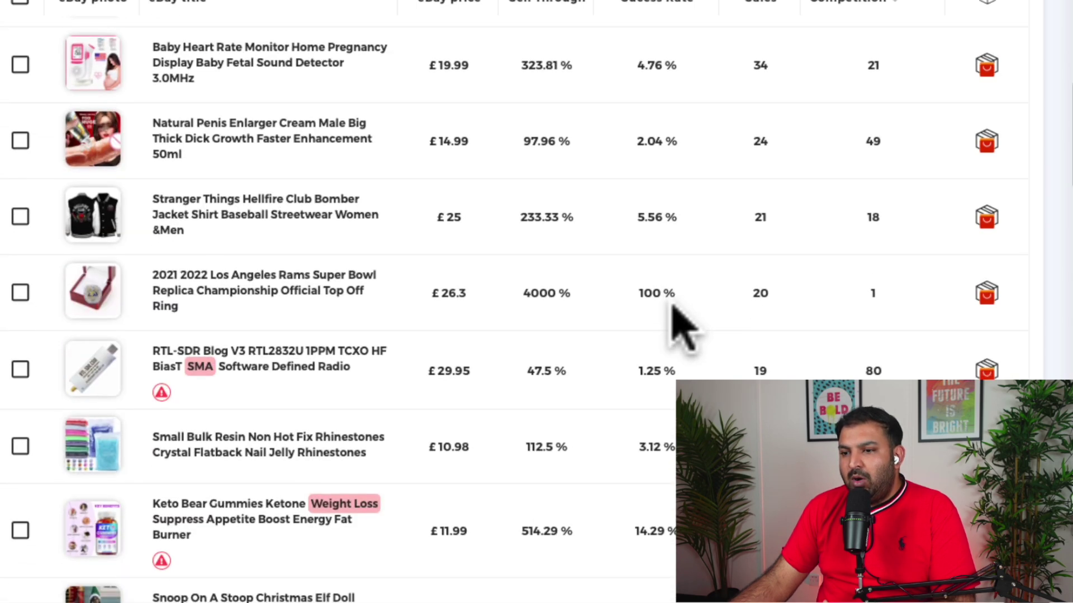
{"action": "scroll", "coordinate": [673, 307], "scroll_direction": "down", "scroll_amount": 2}
{"action": "scroll", "coordinate": [673, 313], "scroll_direction": "down", "scroll_amount": 3}
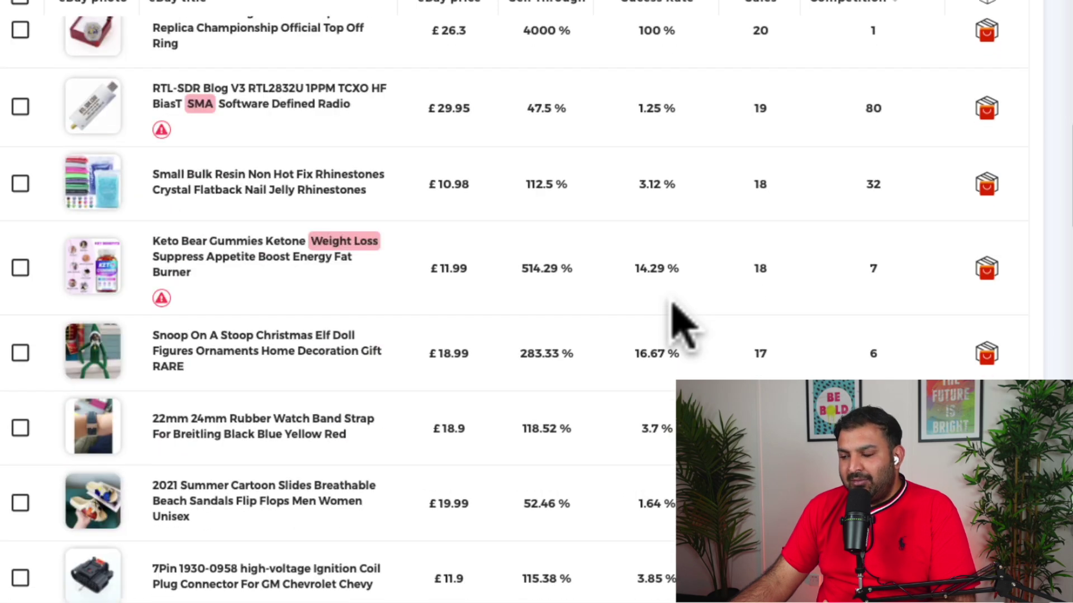
{"action": "scroll", "coordinate": [673, 313], "scroll_direction": "down", "scroll_amount": 6}
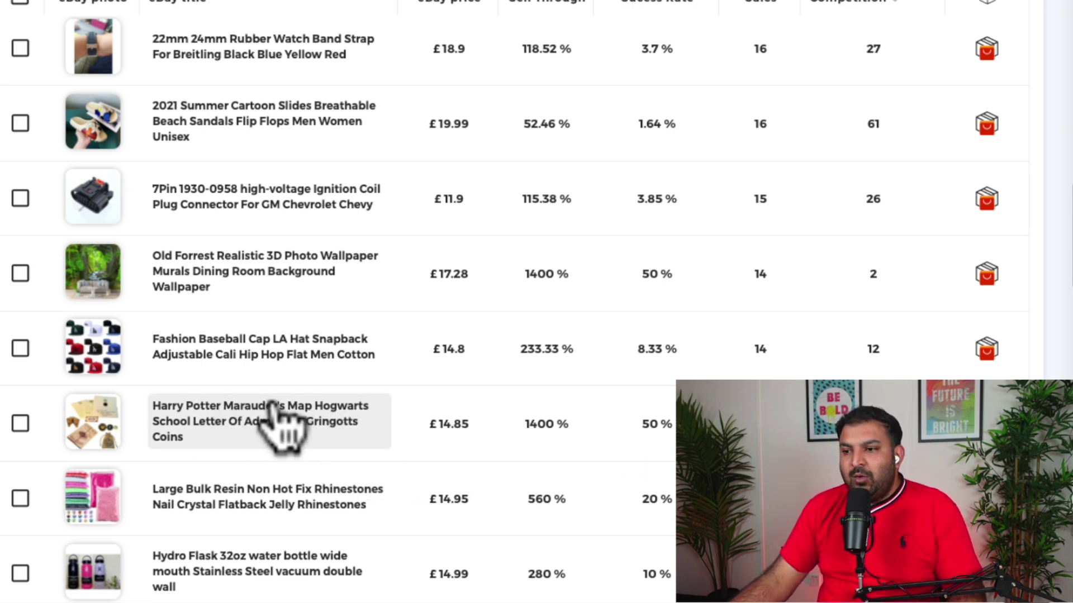
{"action": "left_click", "coordinate": [243, 427]}
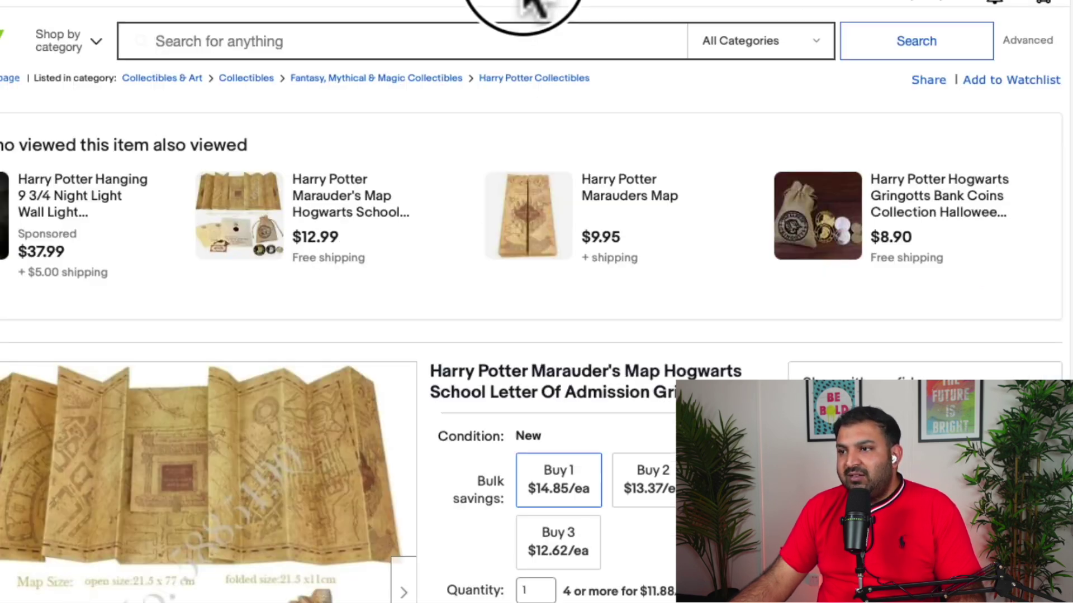
{"action": "scroll", "coordinate": [455, 455], "scroll_direction": "down", "scroll_amount": 2}
{"action": "scroll", "coordinate": [491, 371], "scroll_direction": "down", "scroll_amount": 3}
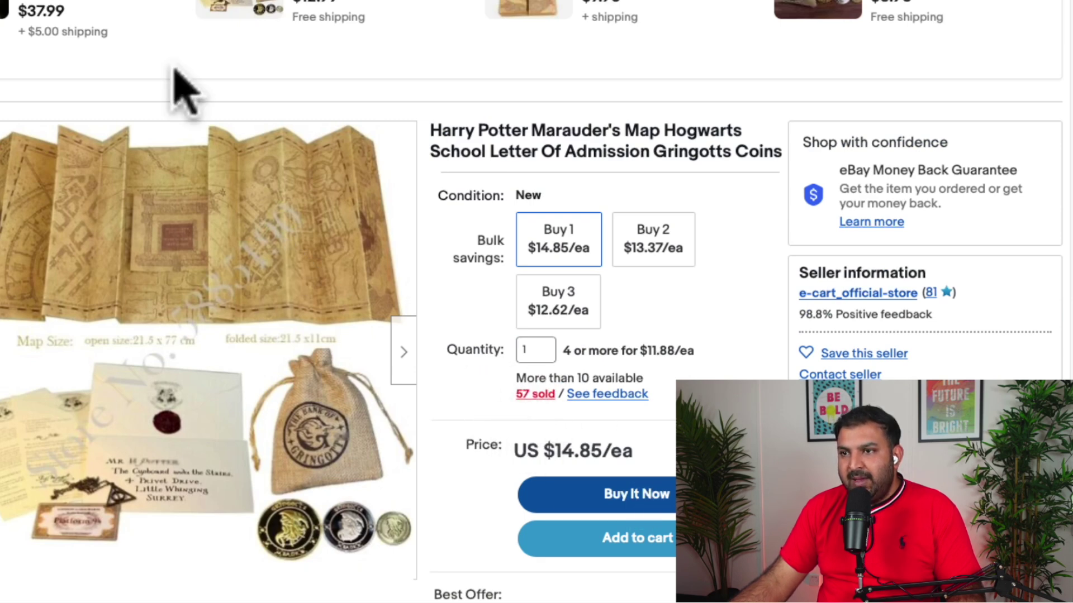
{"action": "left_click", "coordinate": [156, 10]}
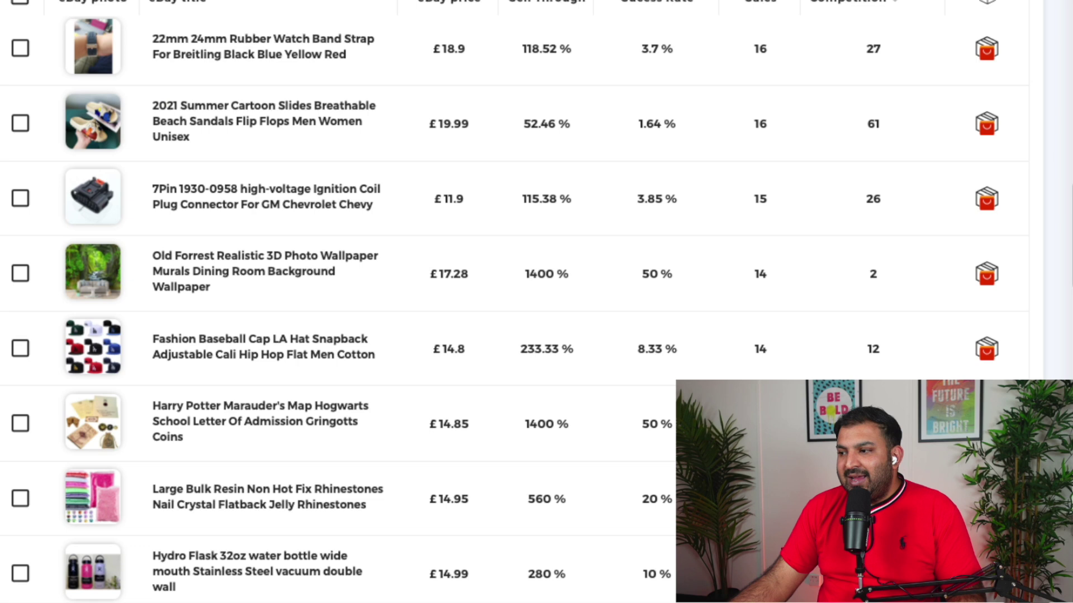
- Open the AliExpress matches side panel for the Harry Potter Marauder's Map row
{"action": "left_click", "coordinate": [986, 423]}
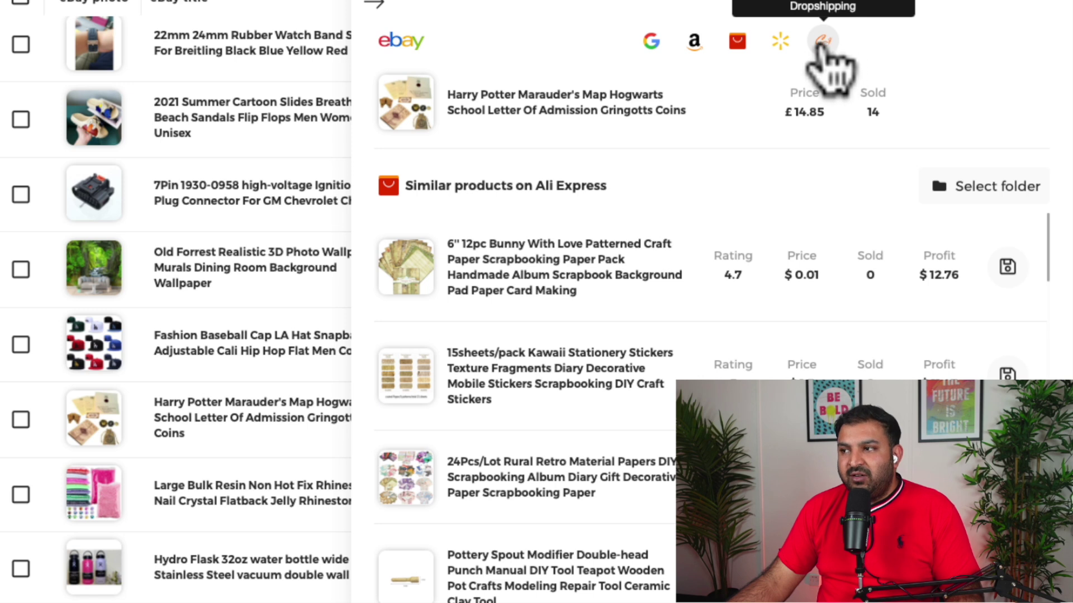
{"action": "scroll", "coordinate": [574, 419], "scroll_direction": "down", "scroll_amount": 1}
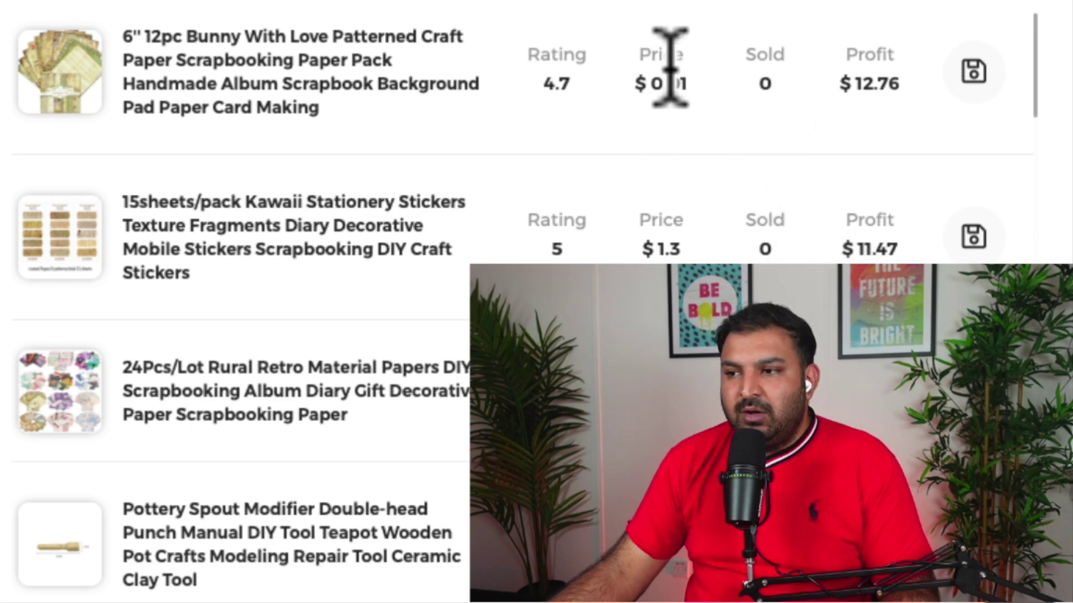
{"action": "scroll", "coordinate": [676, 56], "scroll_direction": "down", "scroll_amount": 2}
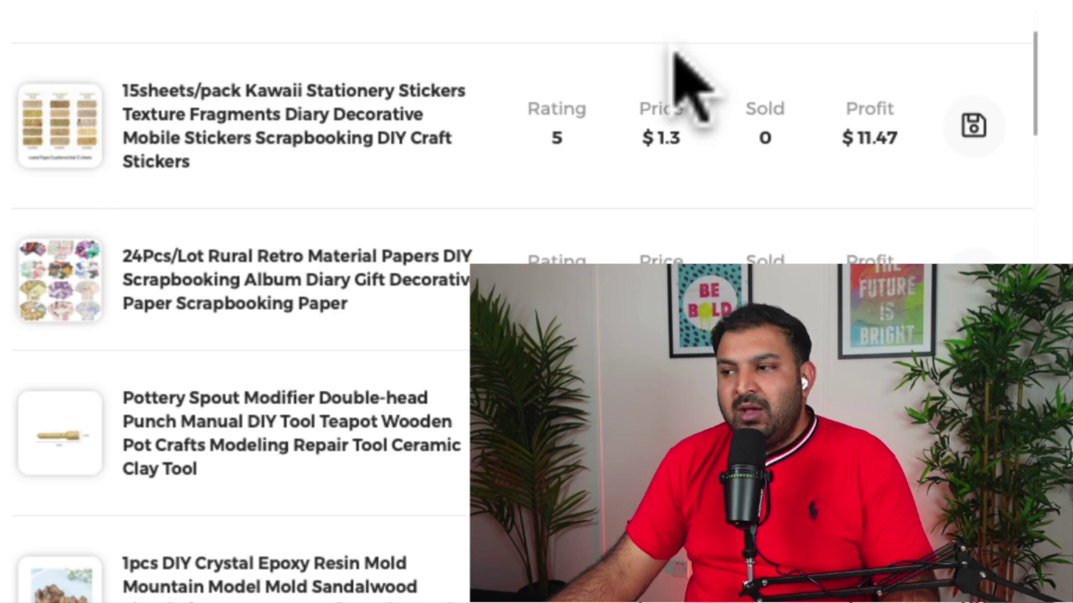
{"action": "scroll", "coordinate": [671, 190], "scroll_direction": "up", "scroll_amount": 2}
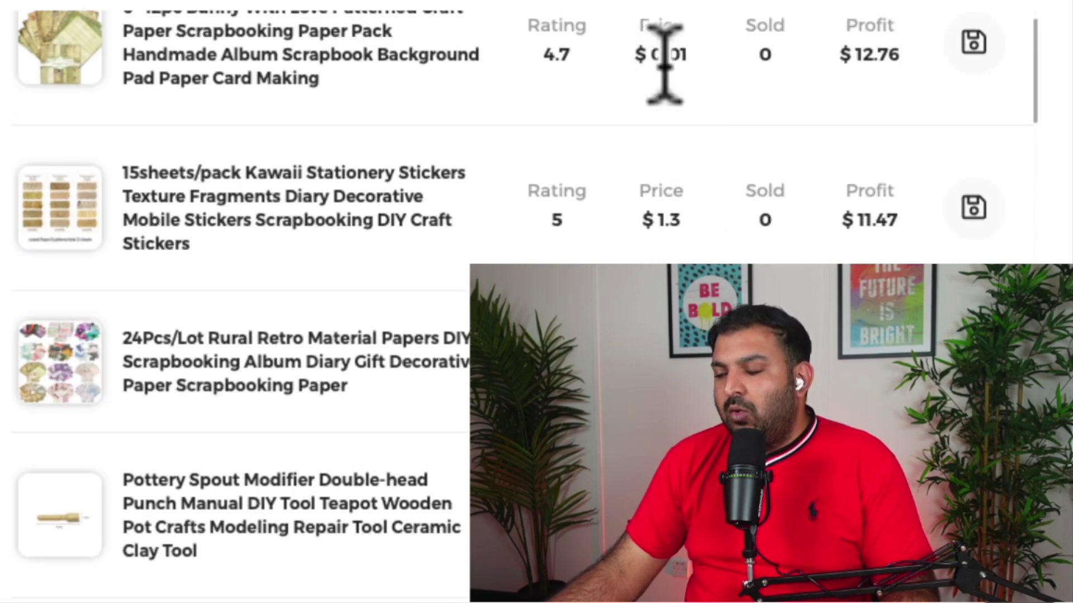
{"action": "scroll", "coordinate": [665, 64], "scroll_direction": "down", "scroll_amount": 1}
{"action": "scroll", "coordinate": [671, 84], "scroll_direction": "down", "scroll_amount": 2}
{"action": "scroll", "coordinate": [553, 150], "scroll_direction": "up", "scroll_amount": 1}
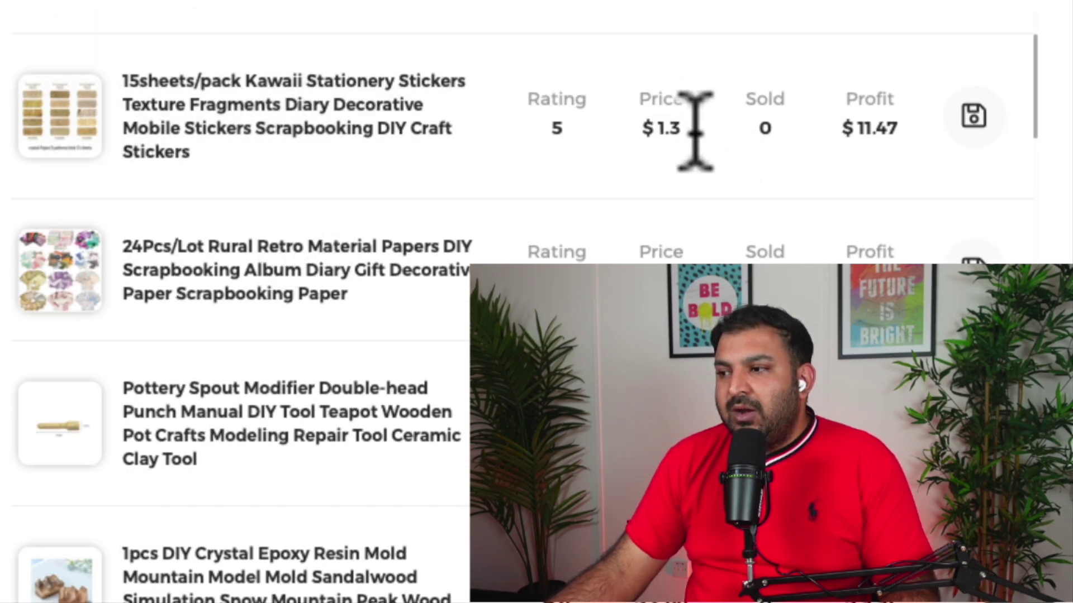
{"action": "scroll", "coordinate": [336, 251], "scroll_direction": "down", "scroll_amount": 2}
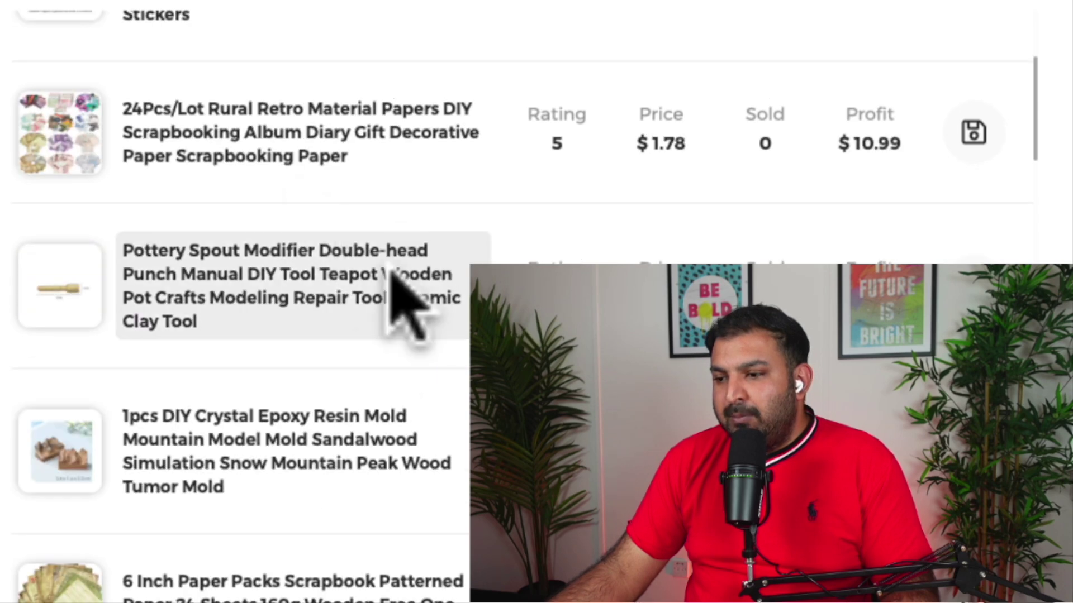
{"action": "scroll", "coordinate": [335, 251], "scroll_direction": "down", "scroll_amount": 3}
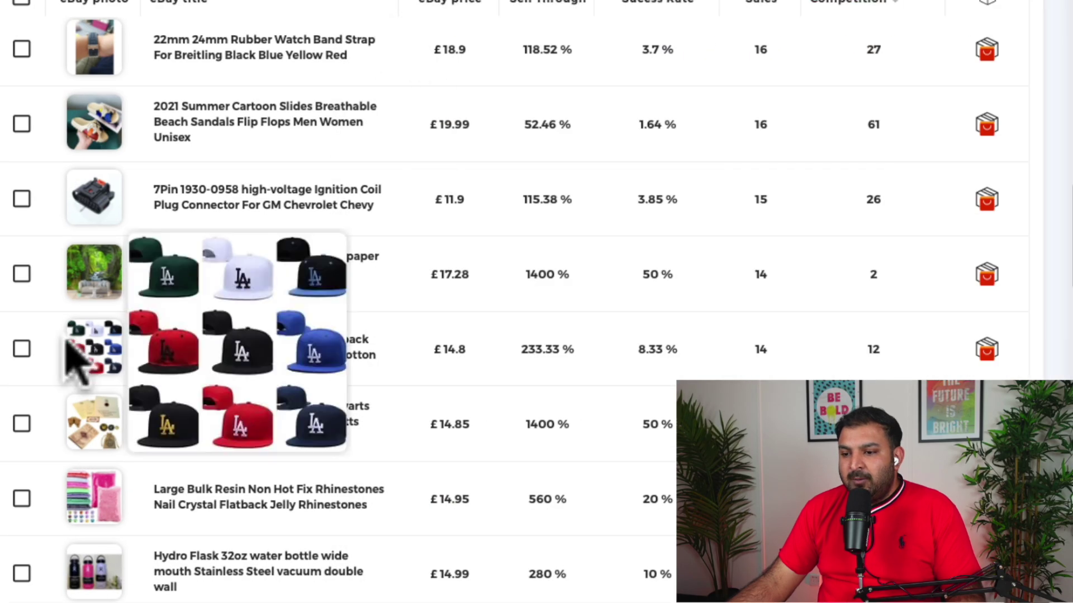
- Scroll the AliExpress results past the Pirelli cap down to the T belt and Daiwa sunglasses
{"action": "scroll", "coordinate": [251, 335], "scroll_direction": "down", "scroll_amount": 5}
{"action": "scroll", "coordinate": [252, 359], "scroll_direction": "down", "scroll_amount": 4}
{"action": "scroll", "coordinate": [168, 335], "scroll_direction": "down", "scroll_amount": 2}
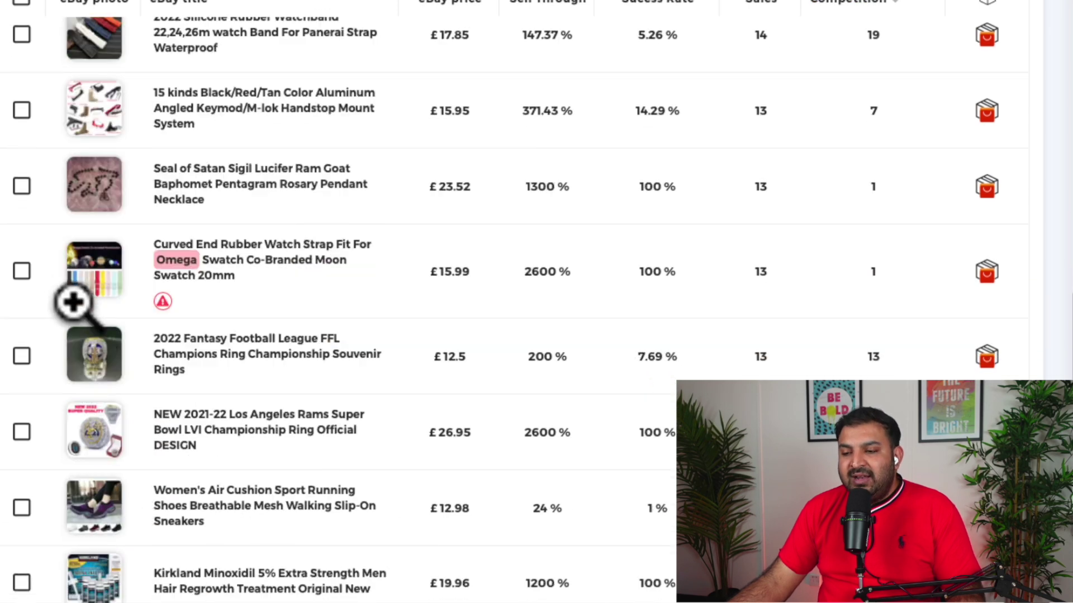
{"action": "scroll", "coordinate": [359, 457], "scroll_direction": "down", "scroll_amount": 3}
{"action": "scroll", "coordinate": [252, 486], "scroll_direction": "down", "scroll_amount": 1}
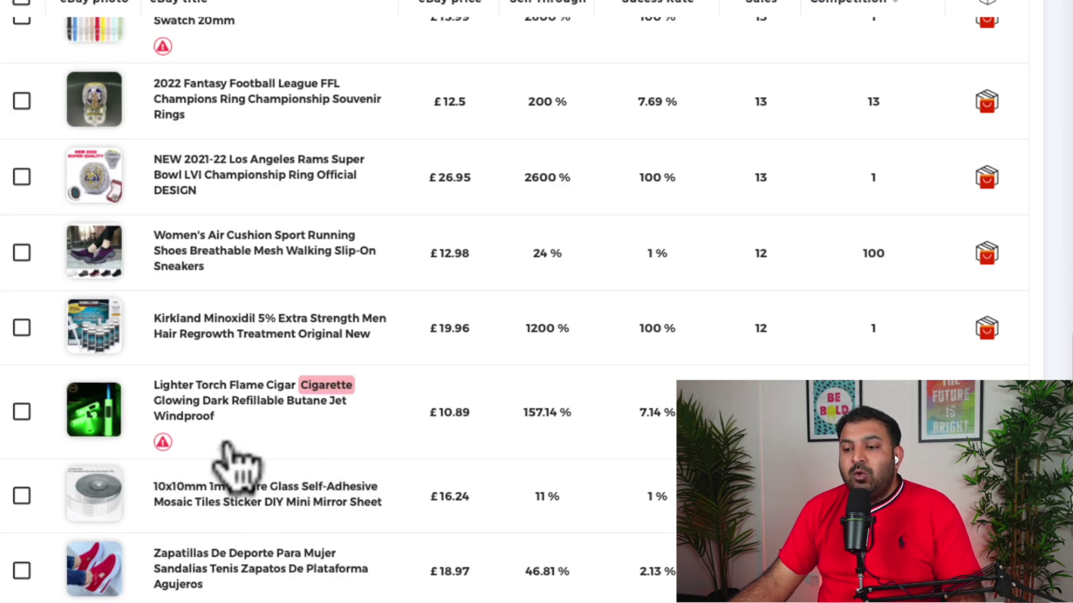
{"action": "scroll", "coordinate": [240, 386], "scroll_direction": "down", "scroll_amount": 1}
{"action": "scroll", "coordinate": [239, 383], "scroll_direction": "down", "scroll_amount": 7}
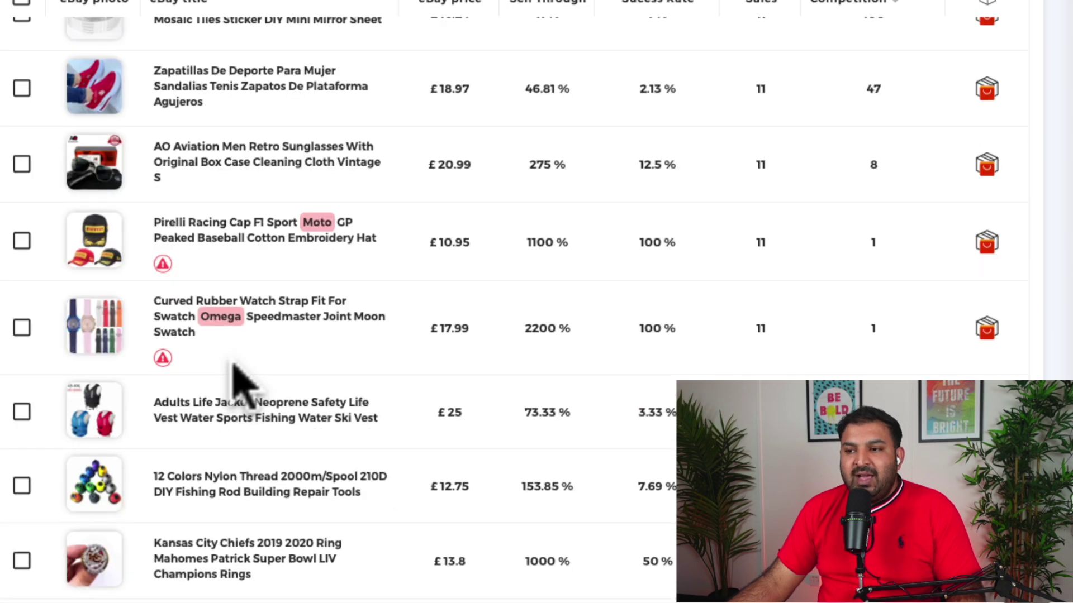
{"action": "scroll", "coordinate": [239, 383], "scroll_direction": "up", "scroll_amount": 2}
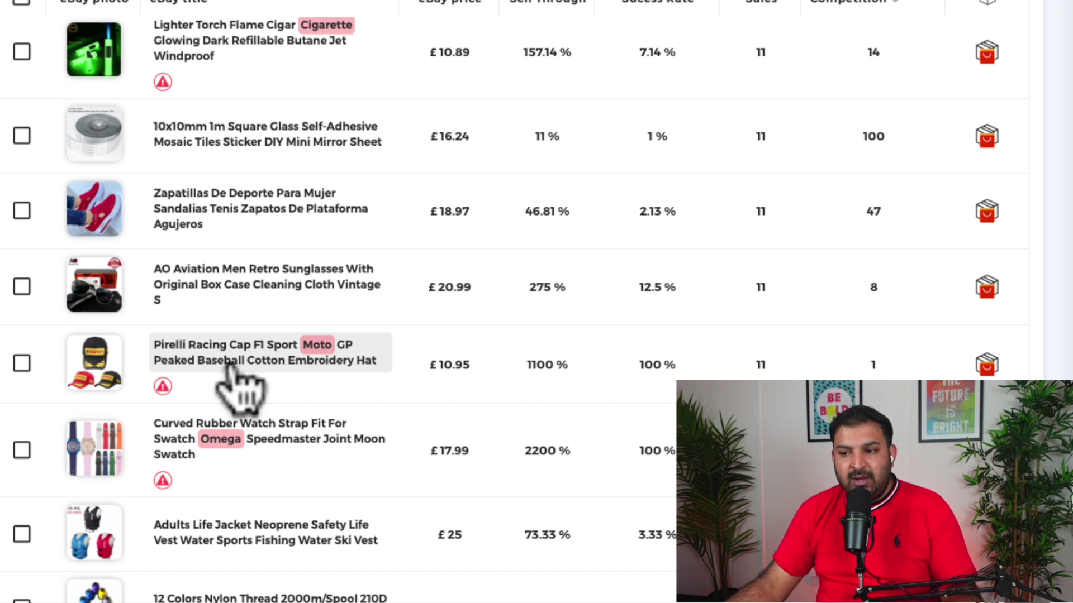
{"action": "scroll", "coordinate": [231, 363], "scroll_direction": "down", "scroll_amount": 1}
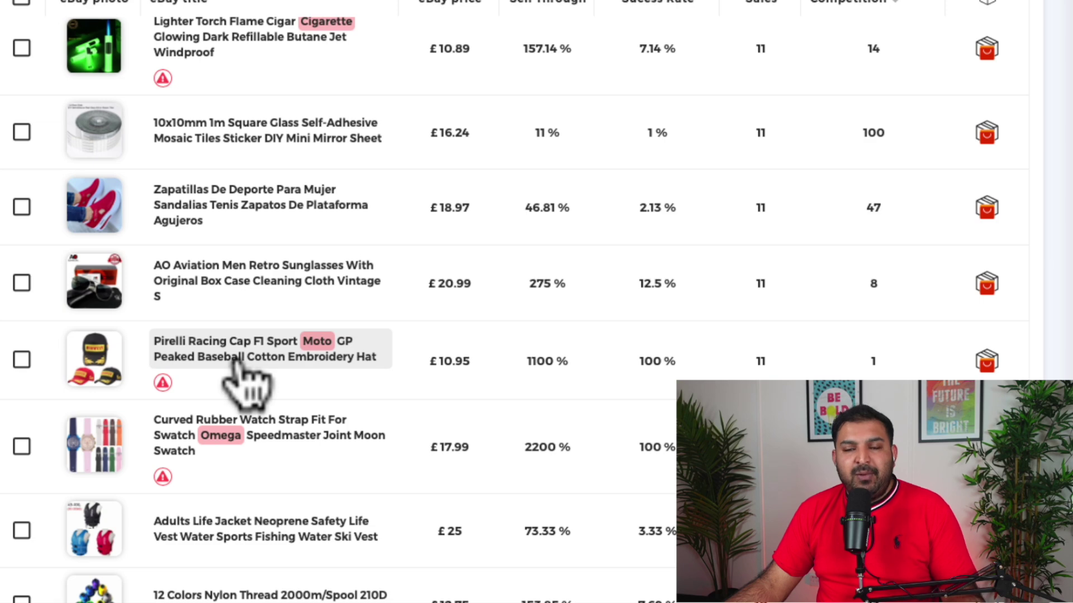
{"action": "scroll", "coordinate": [237, 360], "scroll_direction": "down", "scroll_amount": 1}
{"action": "scroll", "coordinate": [238, 357], "scroll_direction": "down", "scroll_amount": 3}
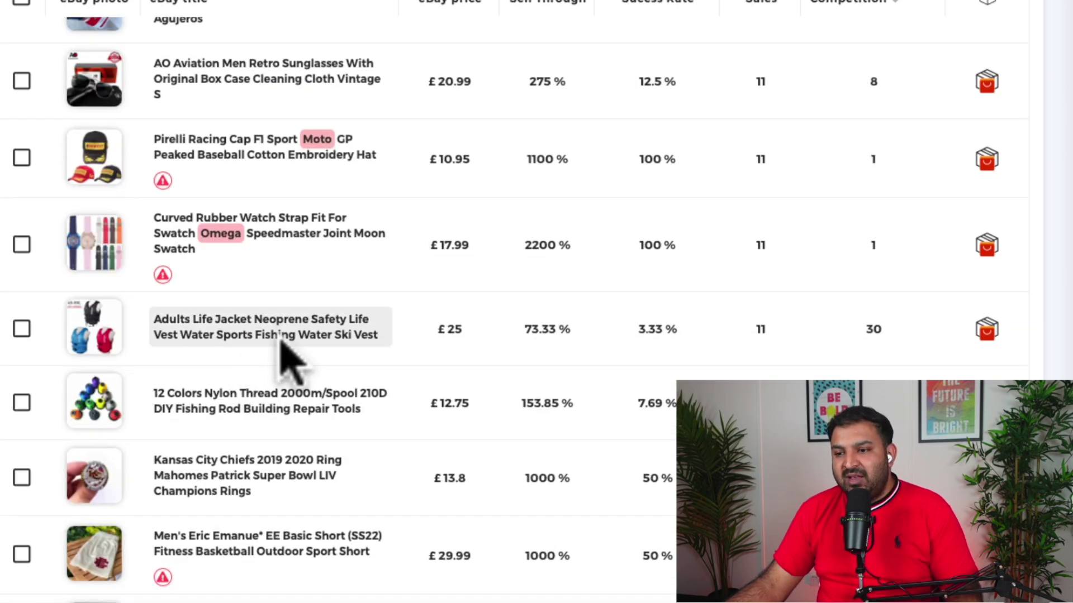
{"action": "scroll", "coordinate": [239, 322], "scroll_direction": "down", "scroll_amount": 4}
{"action": "scroll", "coordinate": [335, 324], "scroll_direction": "down", "scroll_amount": 5}
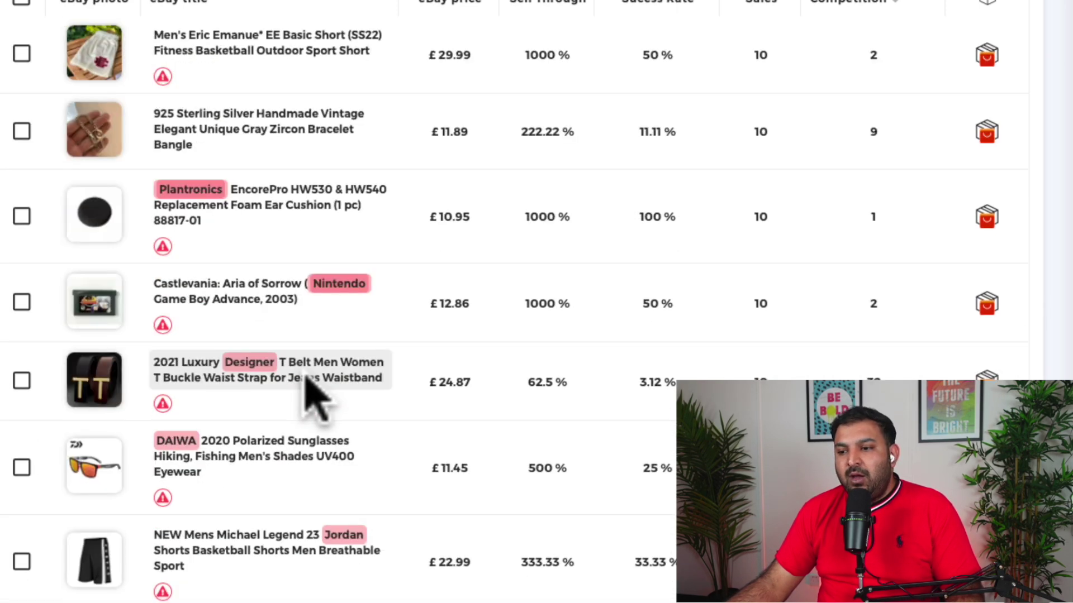
{"action": "scroll", "coordinate": [311, 394], "scroll_direction": "down", "scroll_amount": 2}
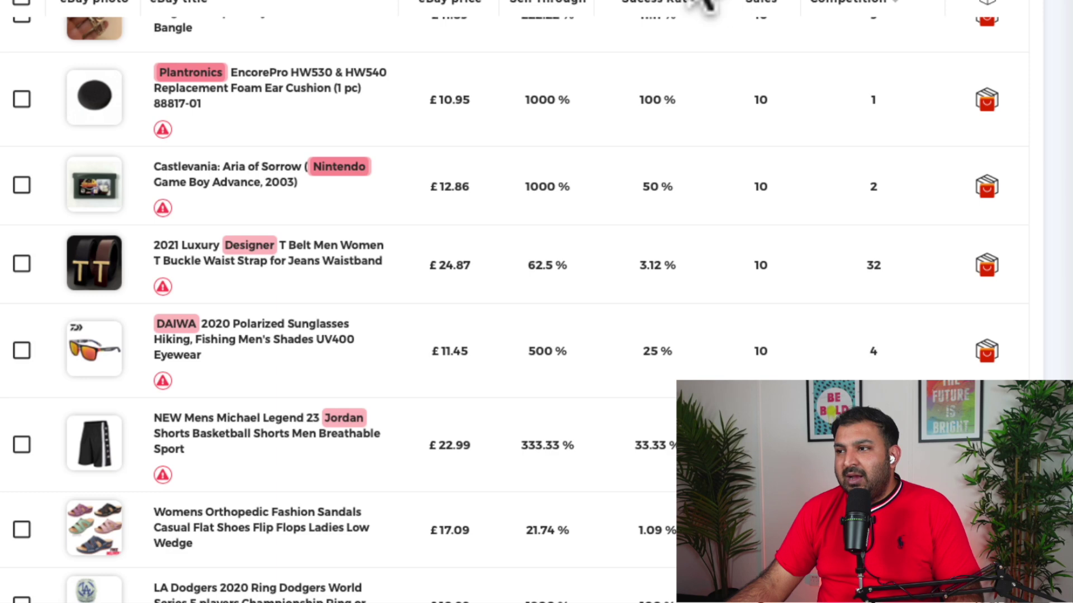
- Check the T belt eBay listing (156 sold, US $24.87), then return to the Zik results
{"action": "scroll", "coordinate": [380, 380], "scroll_direction": "down", "scroll_amount": 2}
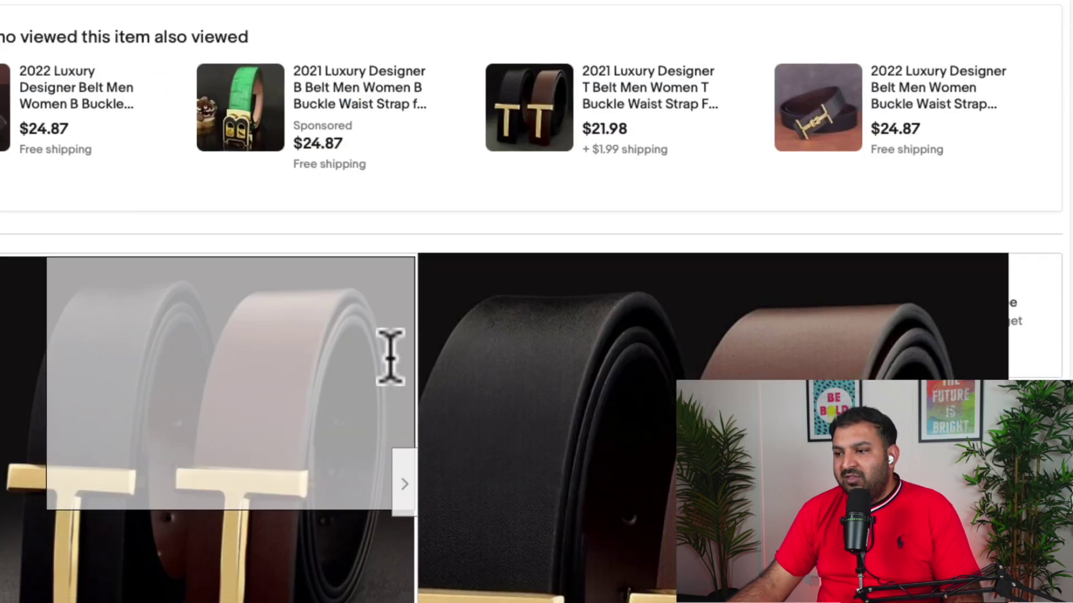
{"action": "scroll", "coordinate": [358, 346], "scroll_direction": "down", "scroll_amount": 3}
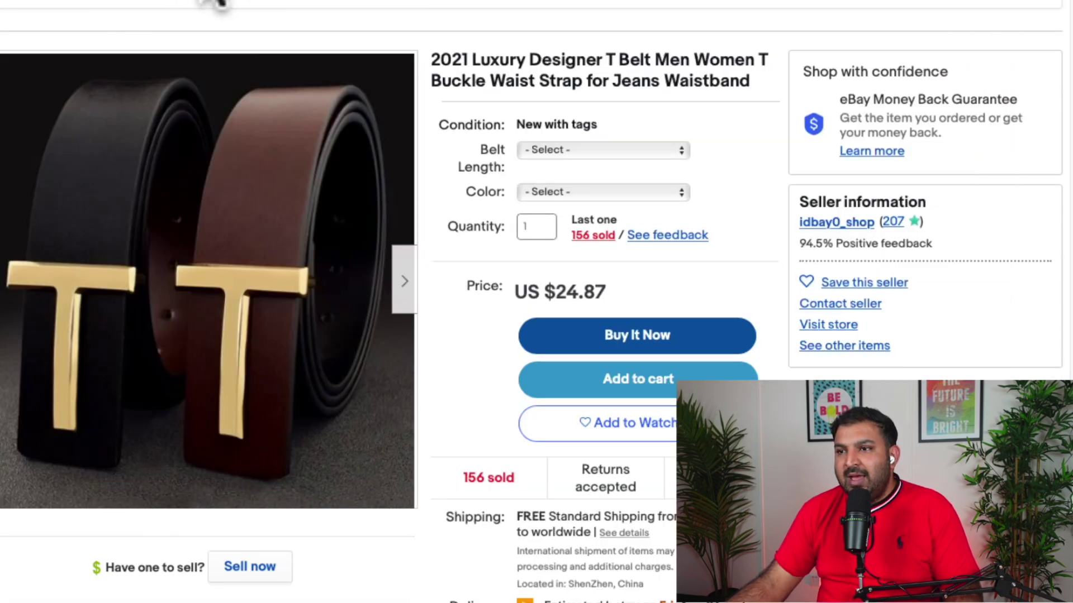
{"action": "left_click", "coordinate": [143, 4]}
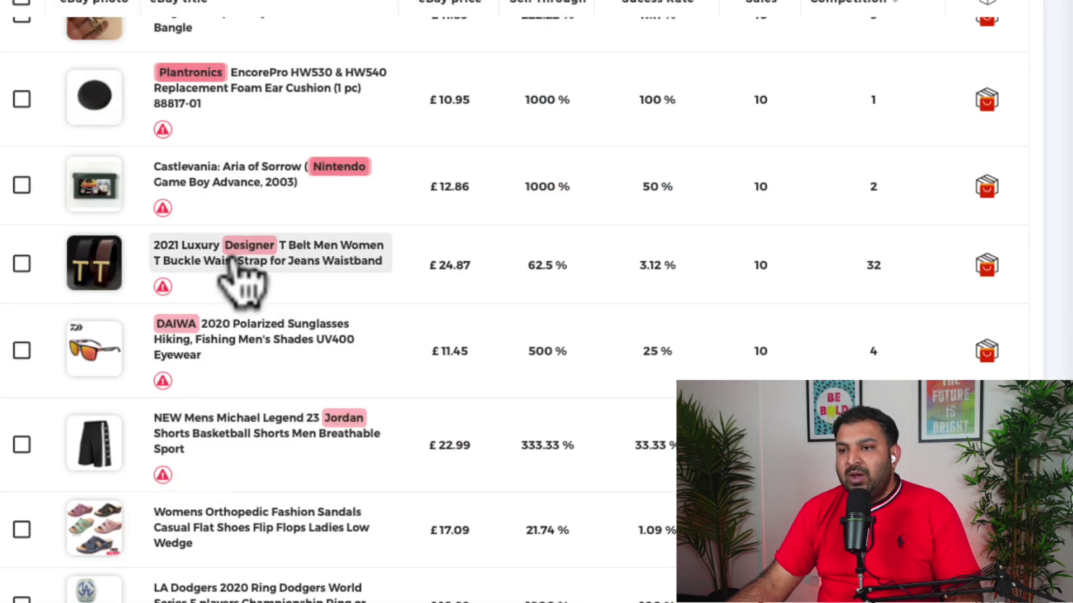
- Review the luxury T belt's supplier panel, then go to the DealFinder deals table
{"action": "left_click", "coordinate": [986, 267]}
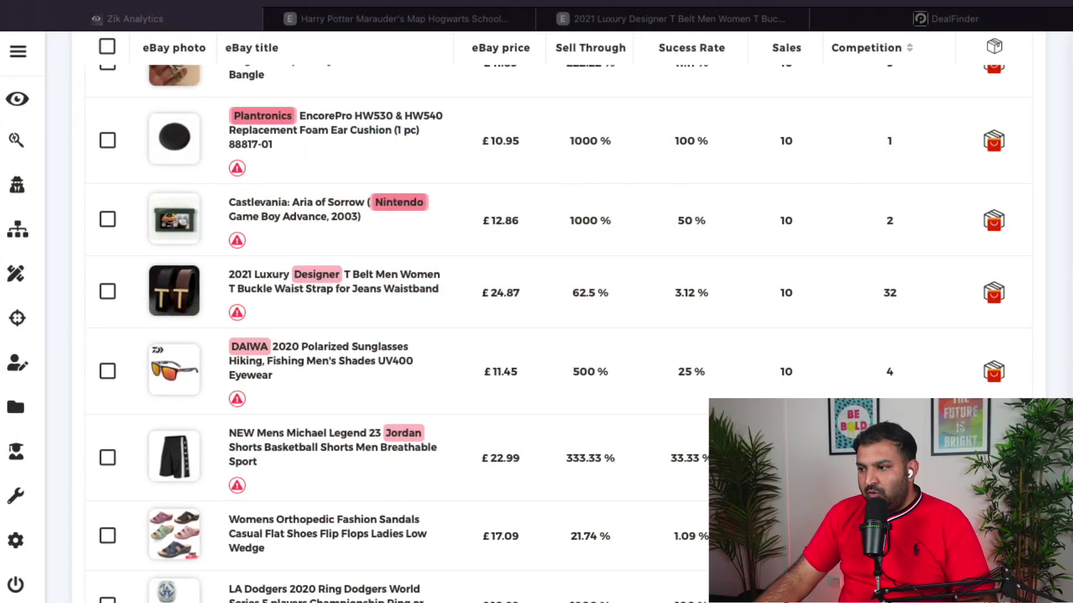
{"action": "left_click", "coordinate": [950, 18]}
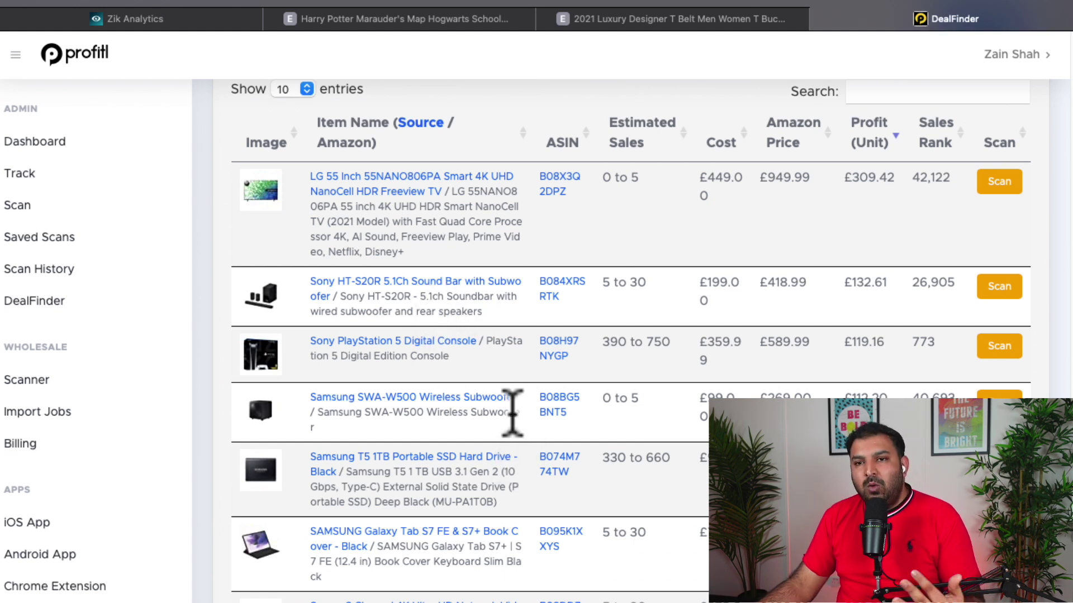
{"action": "scroll", "coordinate": [517, 410], "scroll_direction": "up", "scroll_amount": 1}
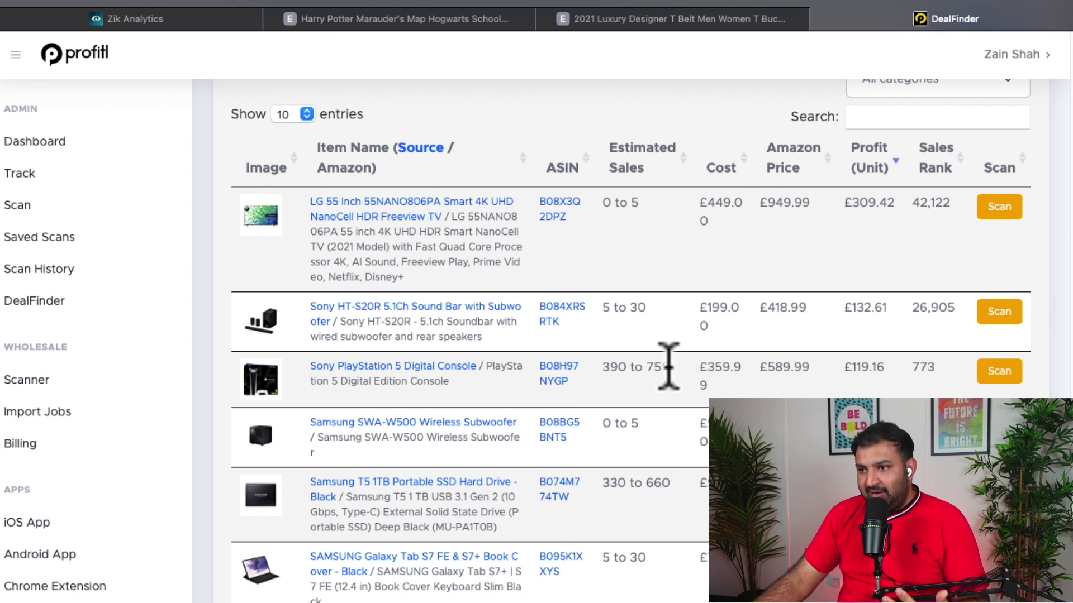
{"action": "scroll", "coordinate": [666, 367], "scroll_direction": "up", "scroll_amount": 5}
{"action": "scroll", "coordinate": [666, 371], "scroll_direction": "up", "scroll_amount": 1}
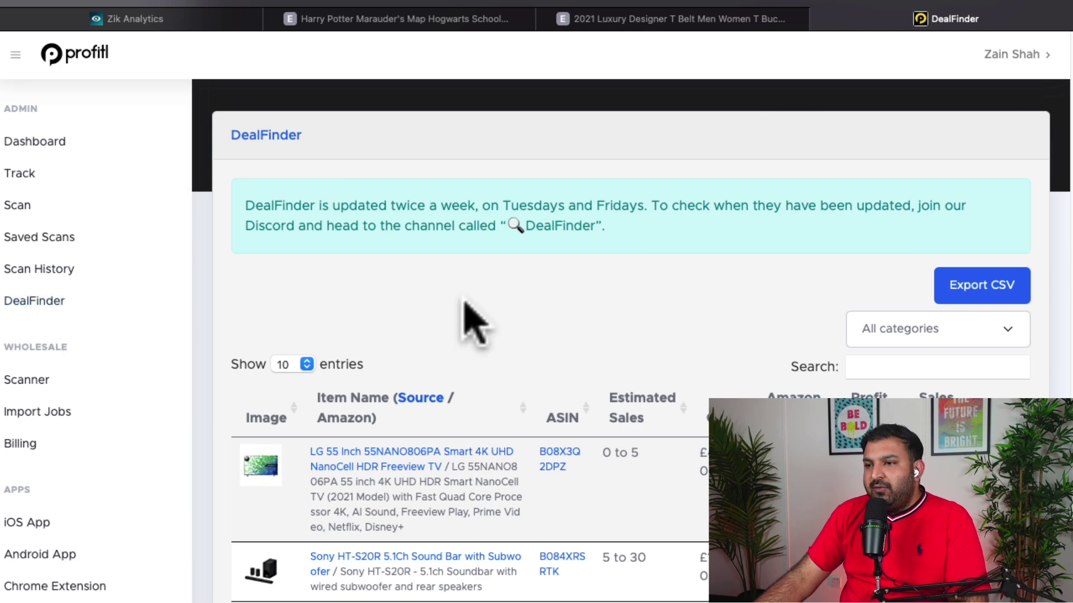
{"action": "scroll", "coordinate": [462, 315], "scroll_direction": "down", "scroll_amount": 3}
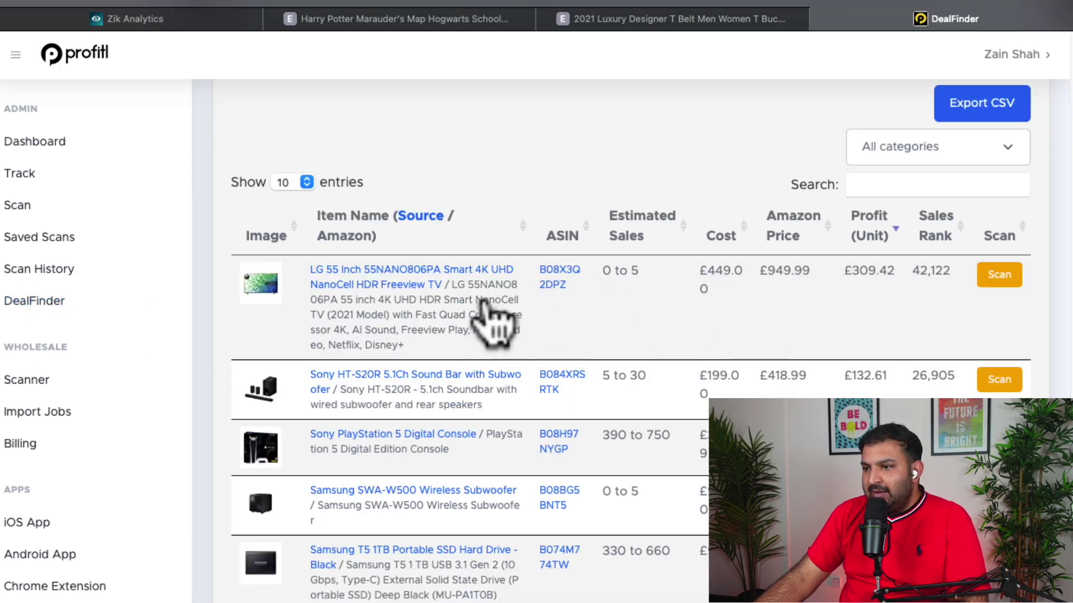
{"action": "scroll", "coordinate": [748, 321], "scroll_direction": "up", "scroll_amount": 1}
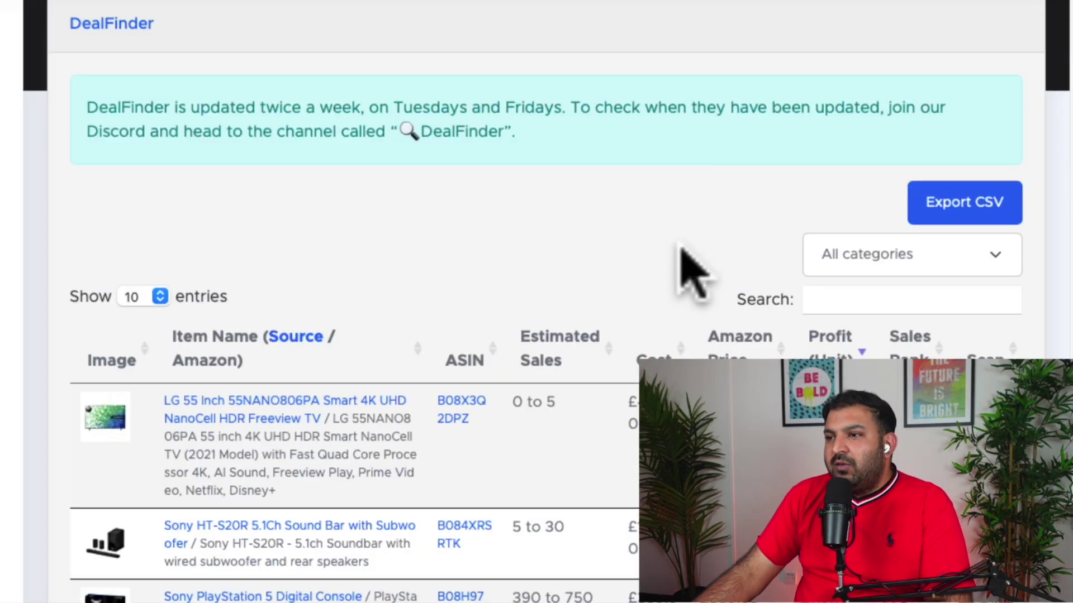
{"action": "scroll", "coordinate": [426, 263], "scroll_direction": "up", "scroll_amount": 2}
{"action": "scroll", "coordinate": [427, 260], "scroll_direction": "down", "scroll_amount": 2}
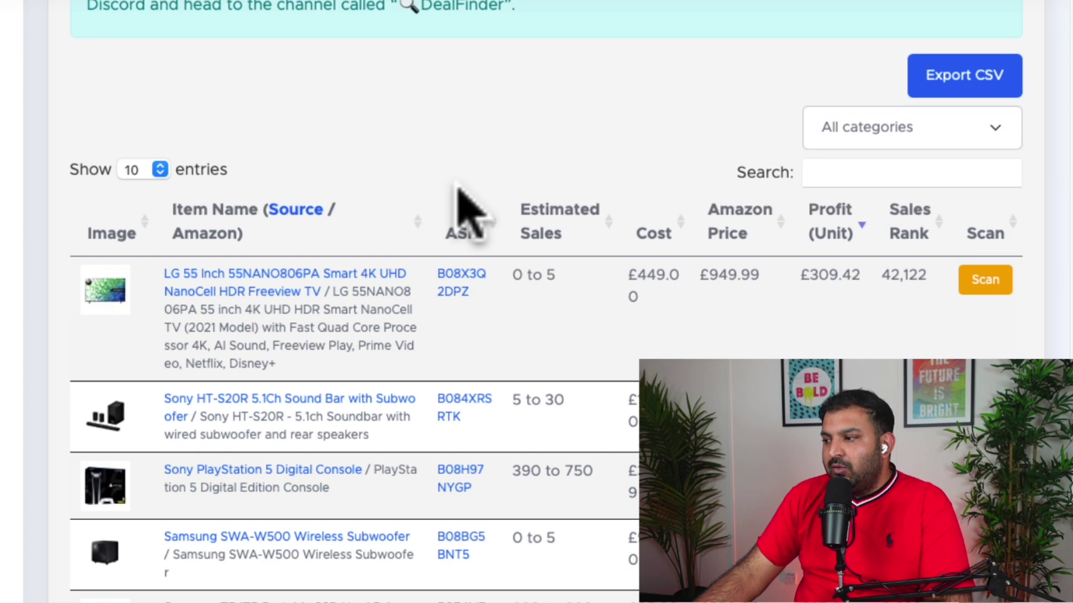
{"action": "scroll", "coordinate": [455, 190], "scroll_direction": "down", "scroll_amount": 1}
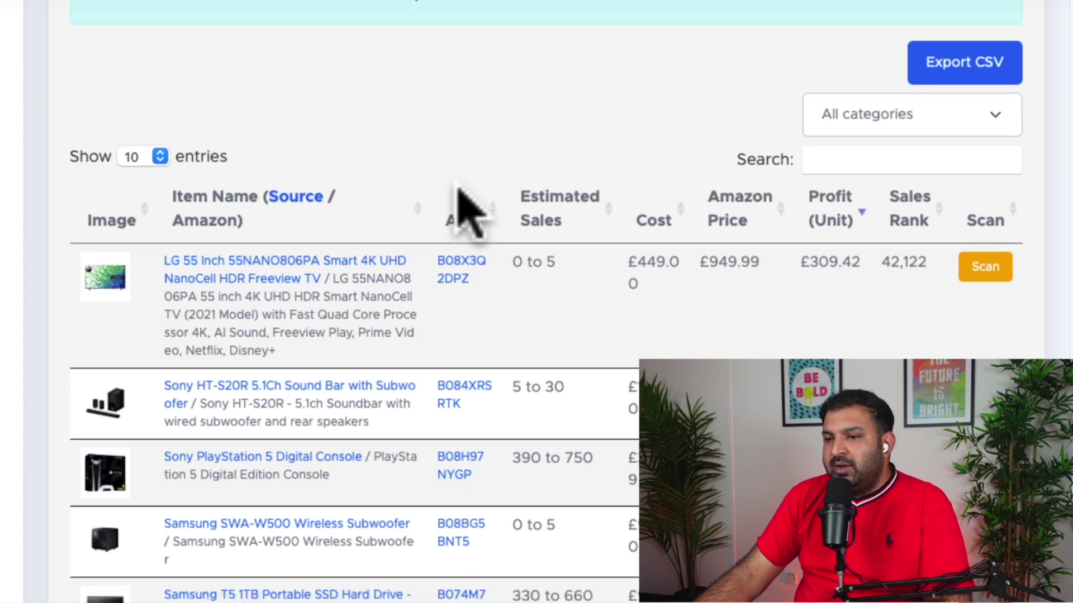
{"action": "scroll", "coordinate": [455, 190], "scroll_direction": "down", "scroll_amount": 2}
{"action": "scroll", "coordinate": [456, 190], "scroll_direction": "down", "scroll_amount": 3}
{"action": "scroll", "coordinate": [456, 190], "scroll_direction": "down", "scroll_amount": 5}
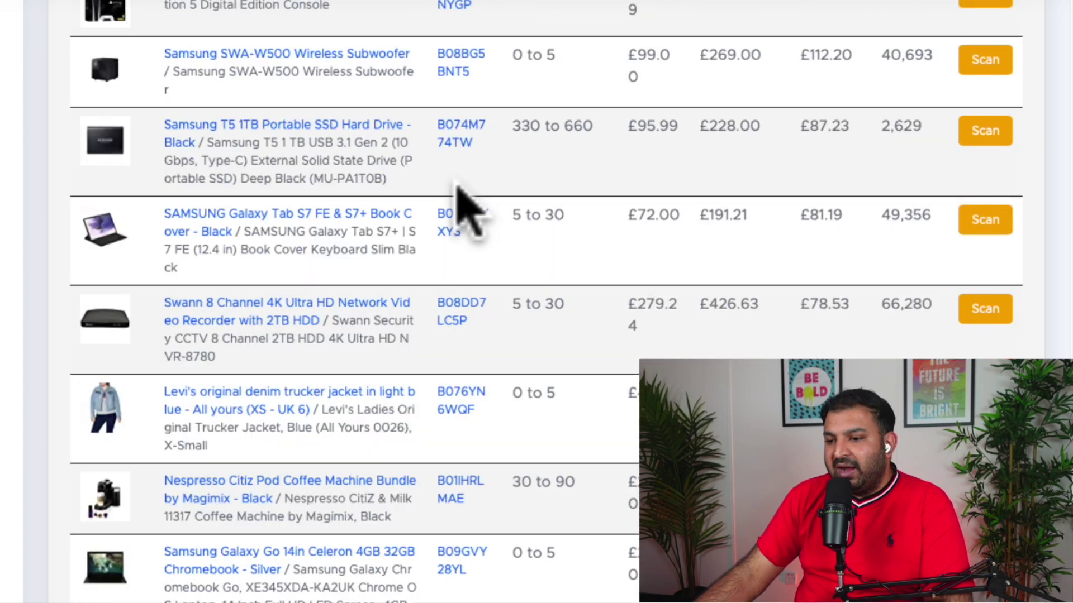
{"action": "scroll", "coordinate": [454, 191], "scroll_direction": "up", "scroll_amount": 5}
{"action": "scroll", "coordinate": [455, 193], "scroll_direction": "up", "scroll_amount": 3}
{"action": "scroll", "coordinate": [443, 191], "scroll_direction": "up", "scroll_amount": 1}
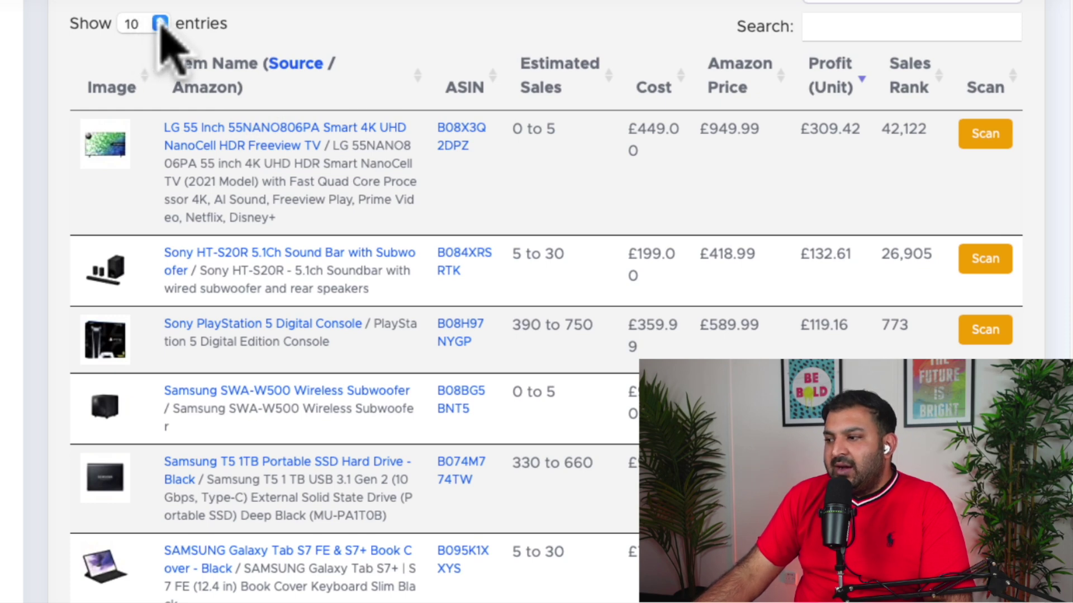
{"action": "scroll", "coordinate": [687, 307], "scroll_direction": "down", "scroll_amount": 2}
{"action": "scroll", "coordinate": [688, 296], "scroll_direction": "down", "scroll_amount": 6}
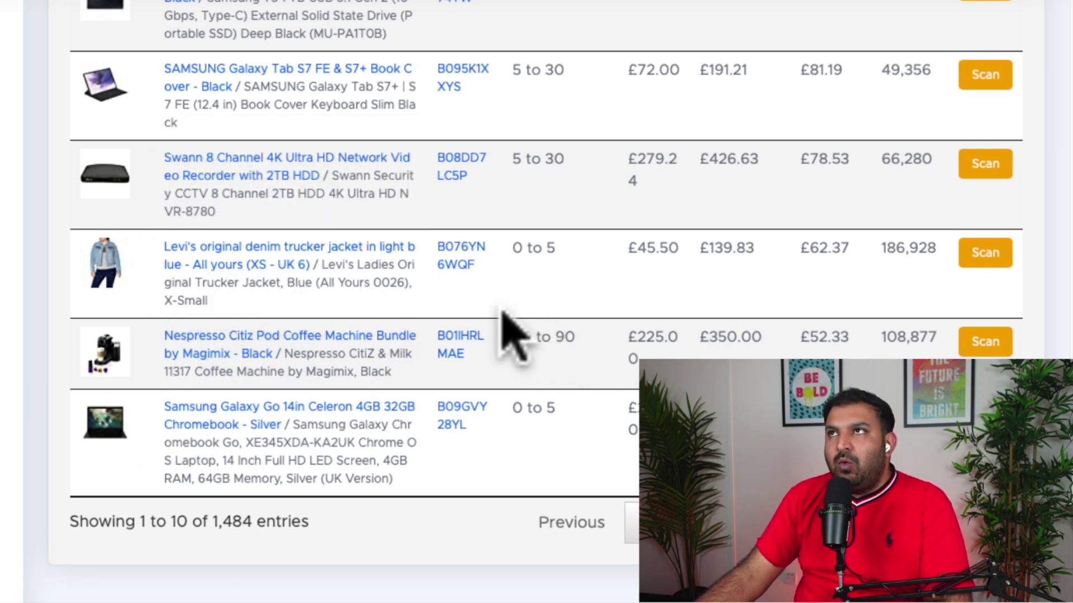
{"action": "scroll", "coordinate": [497, 312], "scroll_direction": "up", "scroll_amount": 1}
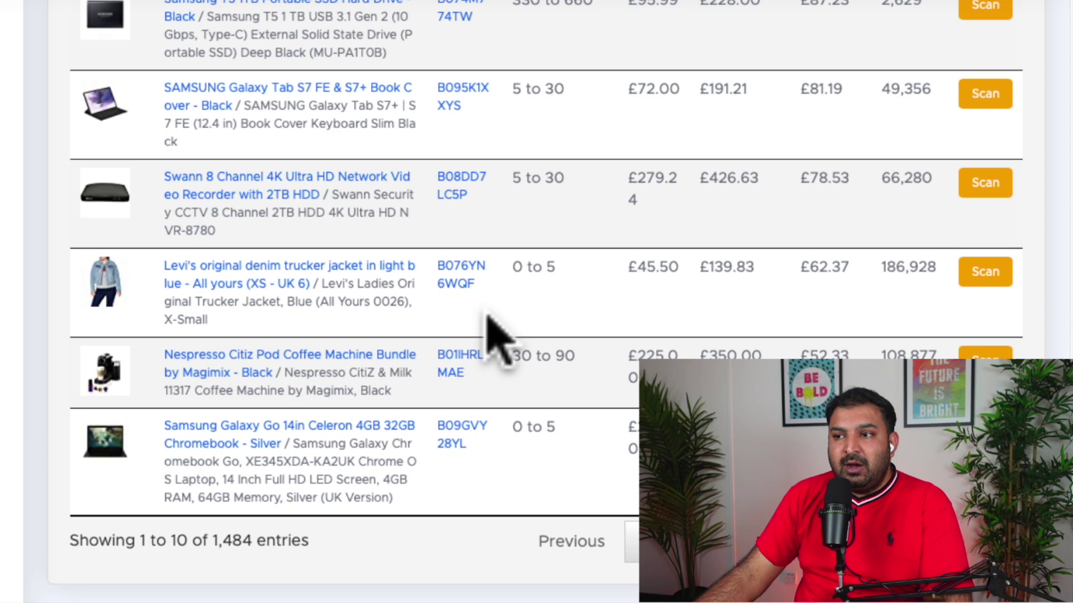
{"action": "scroll", "coordinate": [487, 317], "scroll_direction": "up", "scroll_amount": 1}
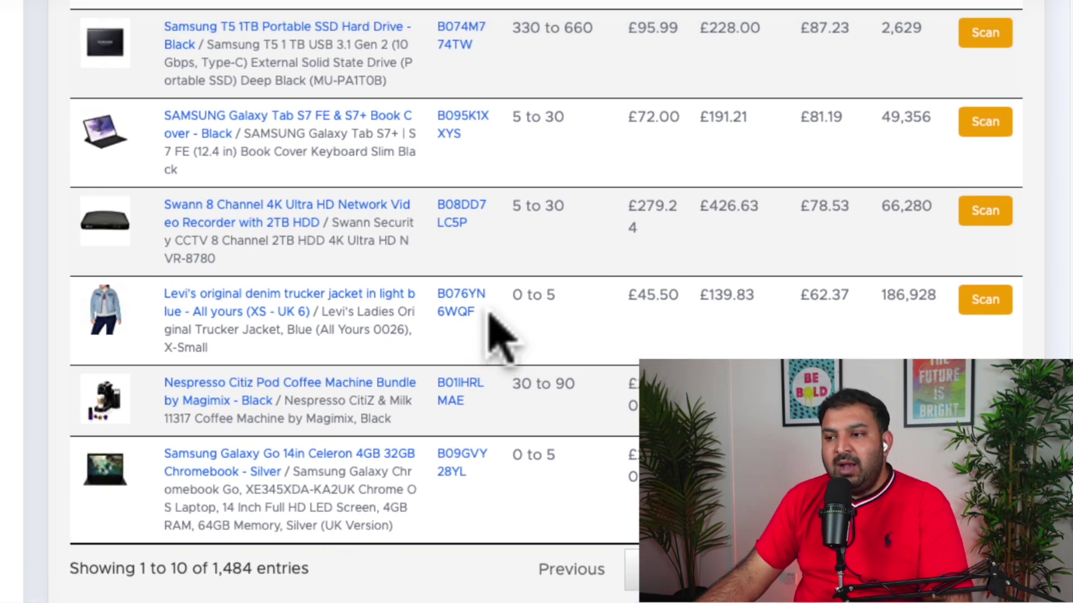
{"action": "scroll", "coordinate": [491, 320], "scroll_direction": "up", "scroll_amount": 3}
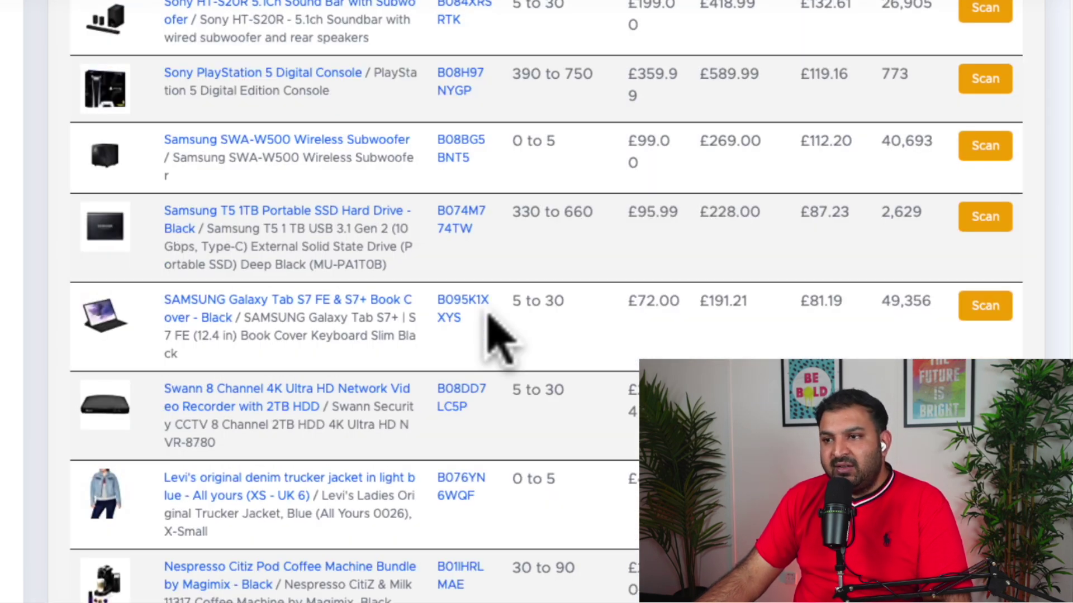
{"action": "scroll", "coordinate": [730, 361], "scroll_direction": "up", "scroll_amount": 4}
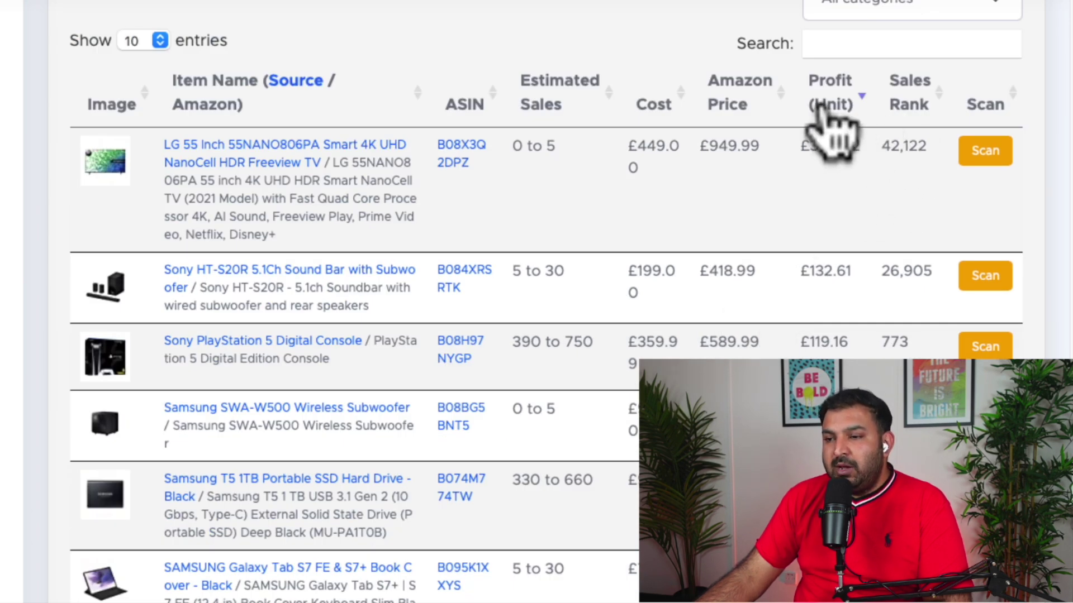
{"action": "scroll", "coordinate": [821, 114], "scroll_direction": "down", "scroll_amount": 1}
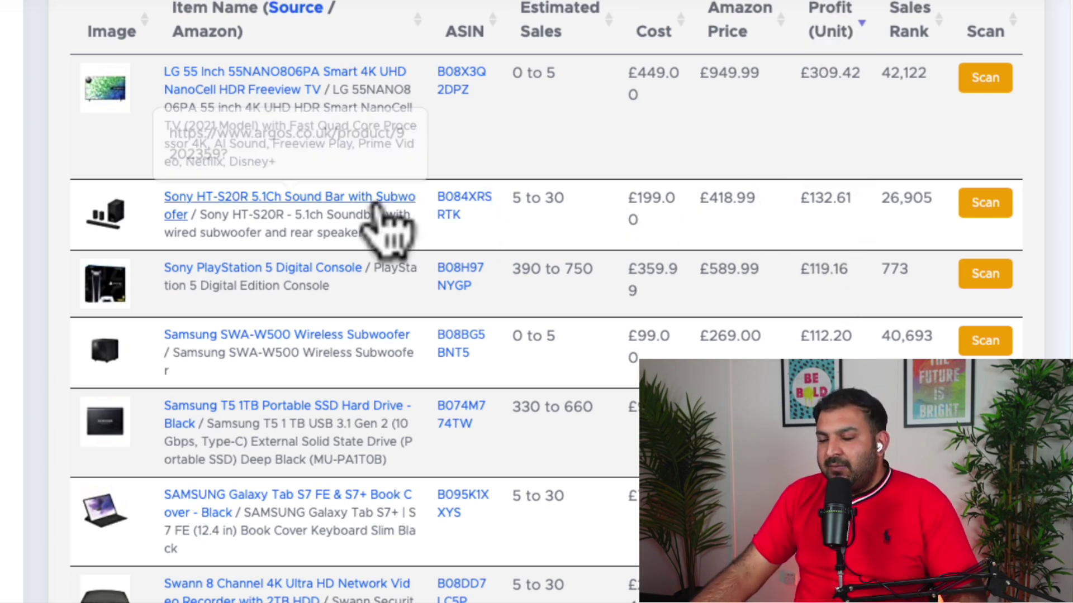
- Open the Sony HT-S20R soundbar's Argos page, dismiss cookies, and highlight its £199.00 price
{"action": "left_click", "coordinate": [301, 198]}
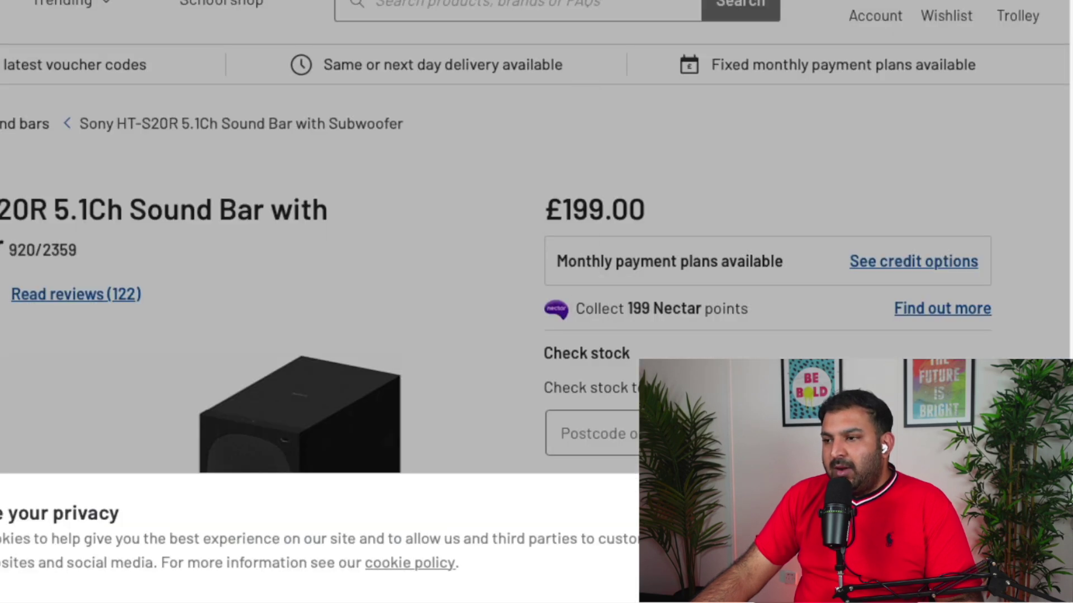
{"action": "left_click", "coordinate": [618, 522]}
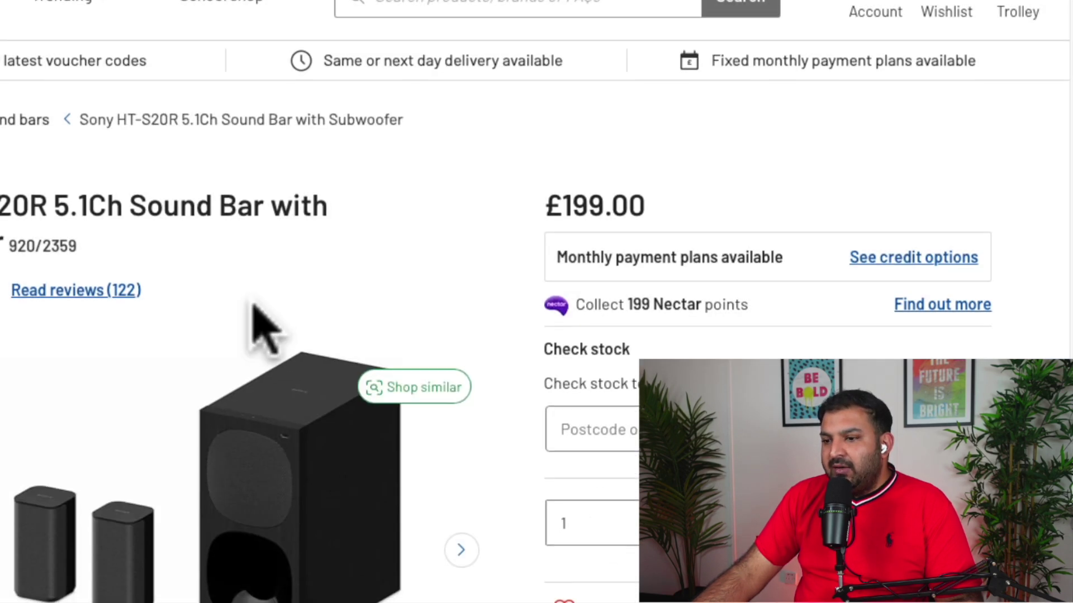
{"action": "scroll", "coordinate": [546, 230], "scroll_direction": "down", "scroll_amount": 1}
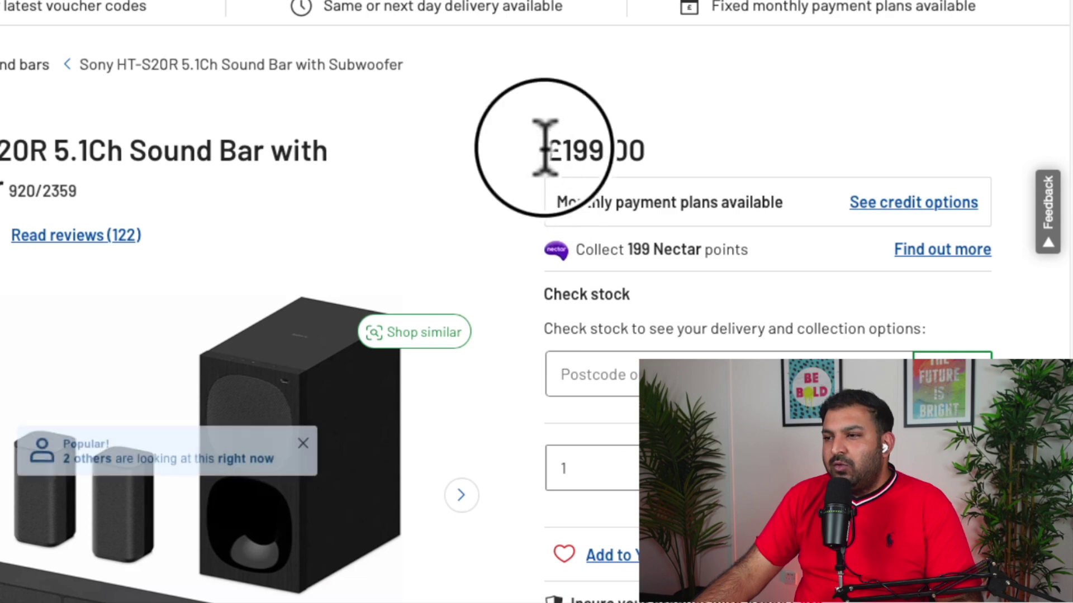
{"action": "left_click_drag", "start_coordinate": [545, 146], "coordinate": [685, 136]}
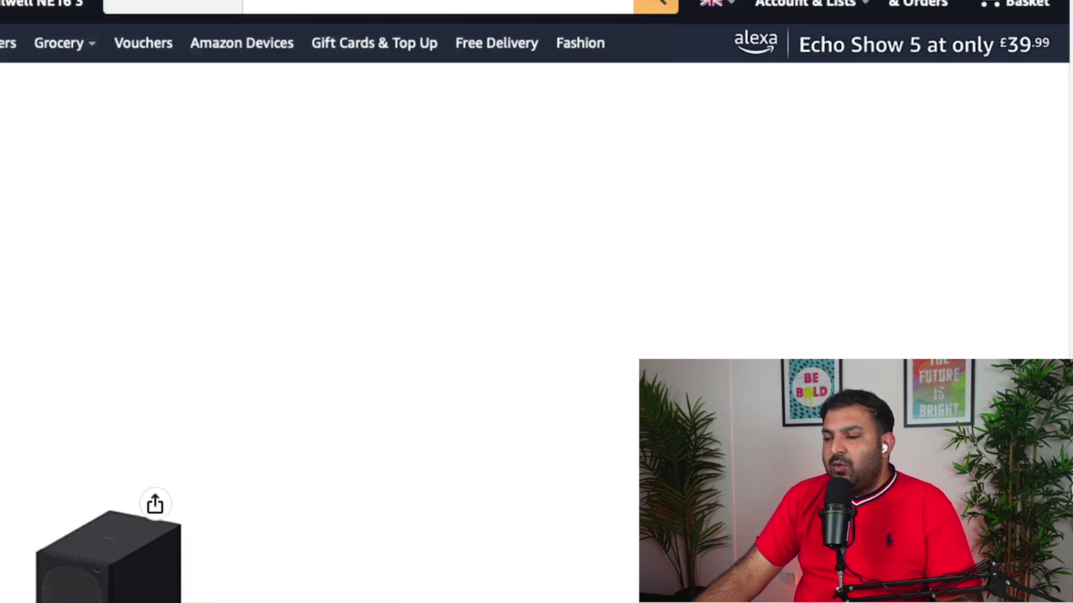
{"action": "scroll", "coordinate": [447, 374], "scroll_direction": "down", "scroll_amount": 1}
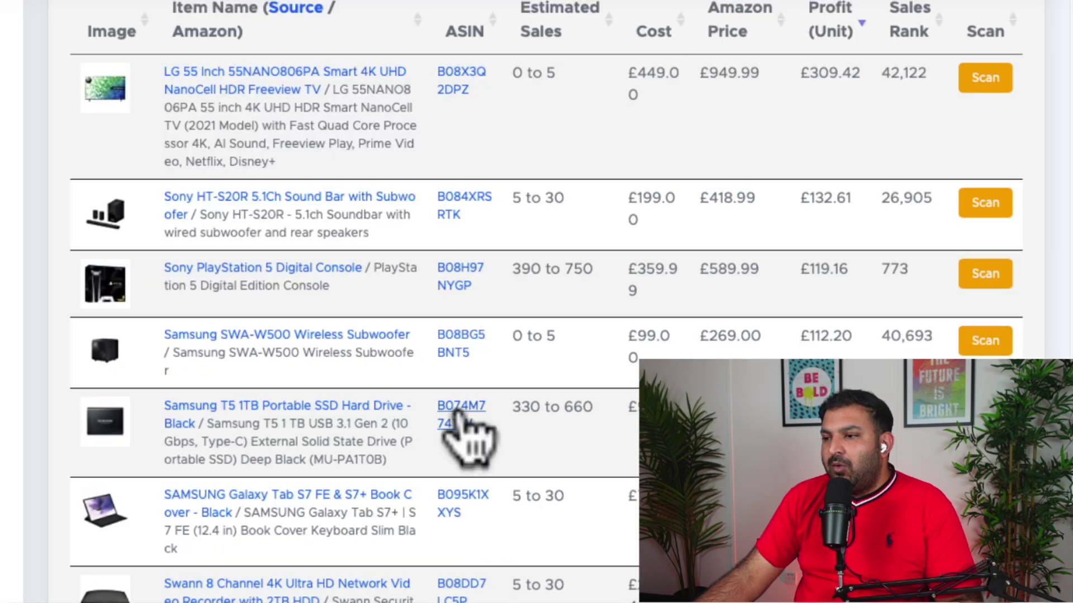
- Scroll DealFinder to the second page of deals and view the PlayStation VR Mega Pack's Argos page
{"action": "scroll", "coordinate": [467, 438], "scroll_direction": "down", "scroll_amount": 2}
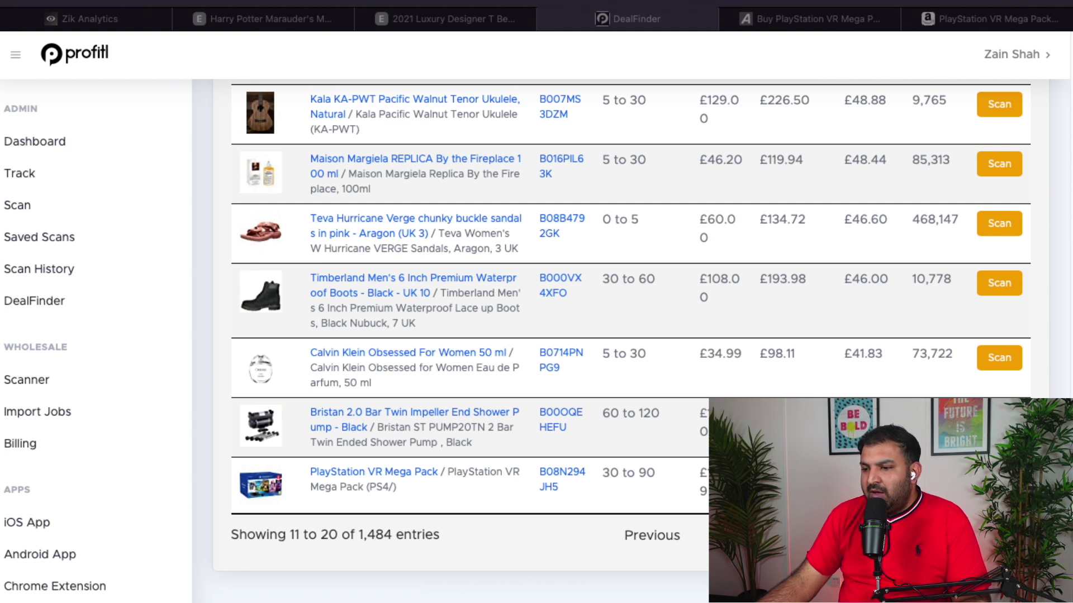
{"action": "left_click", "coordinate": [792, 20]}
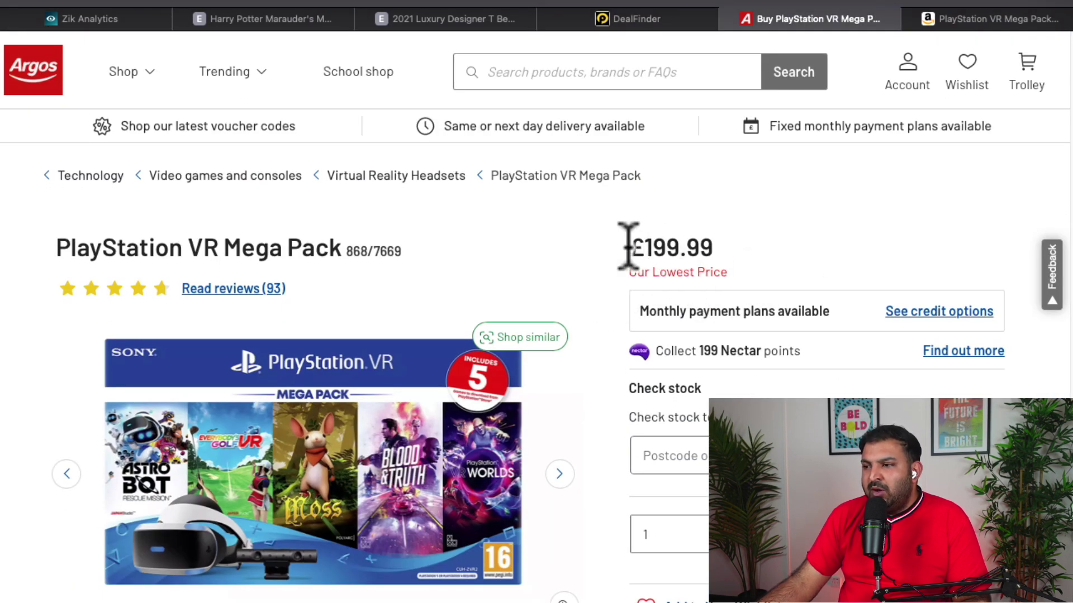
- Check Amazon UK's PlayStation VR Mega Pack offers from £299, then return to DealFinder
{"action": "left_click", "coordinate": [974, 21]}
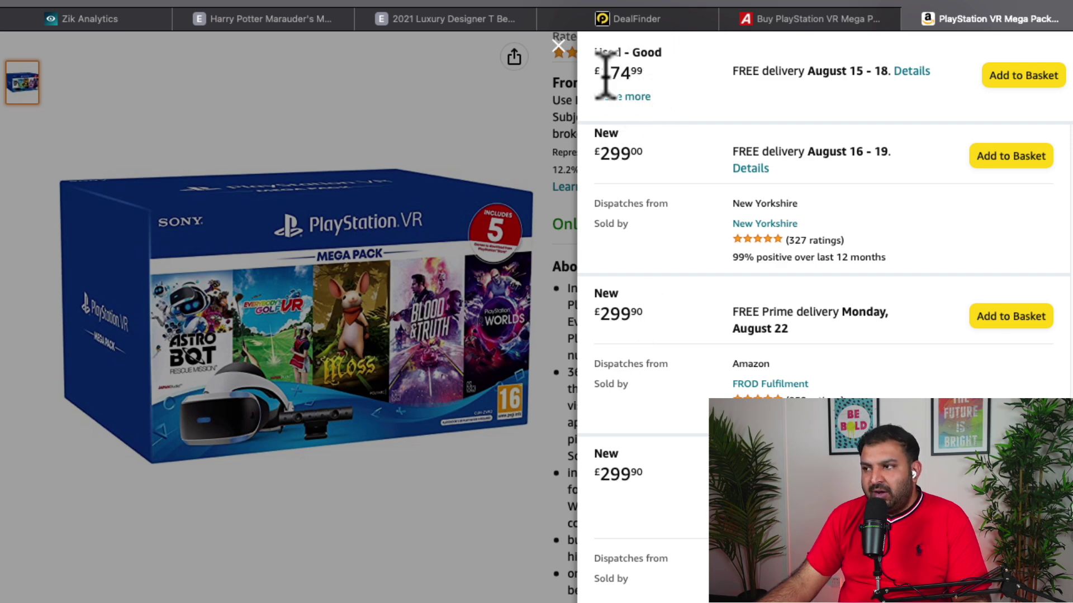
{"action": "left_click", "coordinate": [662, 18]}
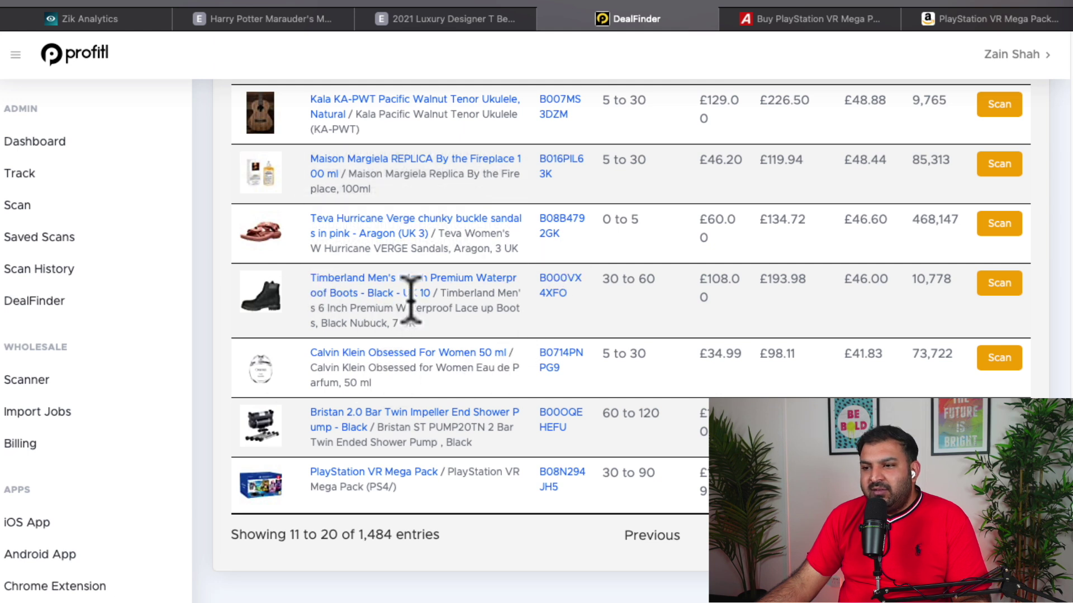